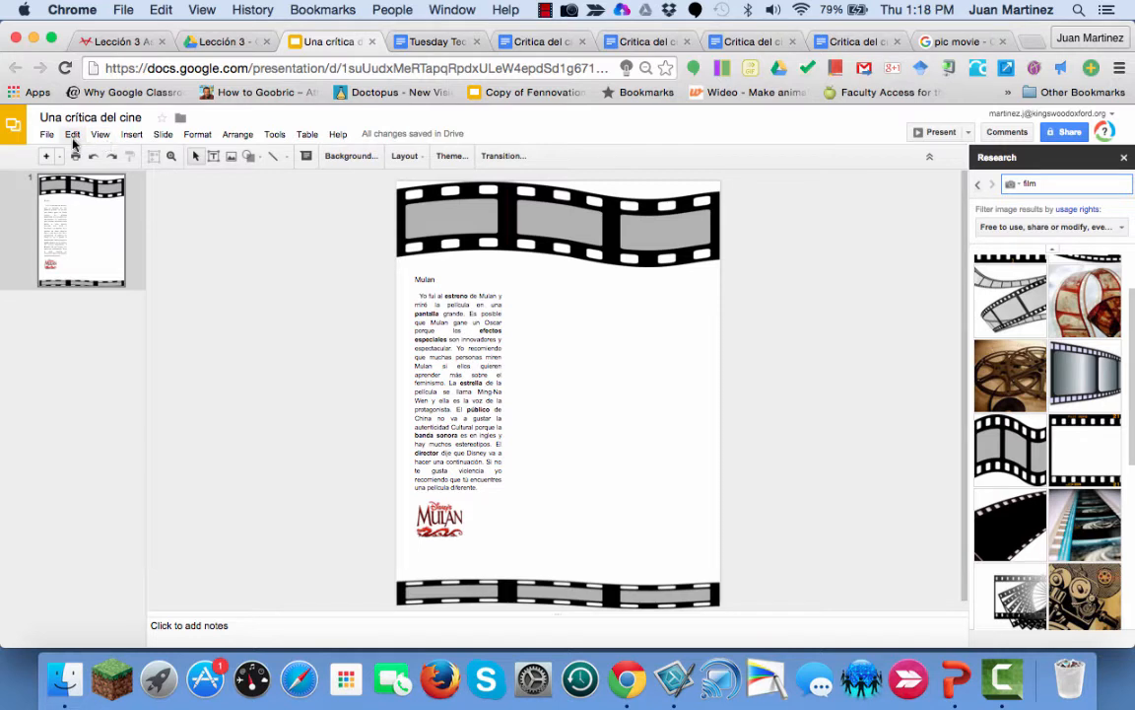
Step: Add a tall text box opposite the Mulan review column and paste the copied "Up" film review into it
{"action": "left_click", "coordinate": [213, 157]}
{"action": "left_click_drag", "start_coordinate": [602, 286], "coordinate": [696, 504]}
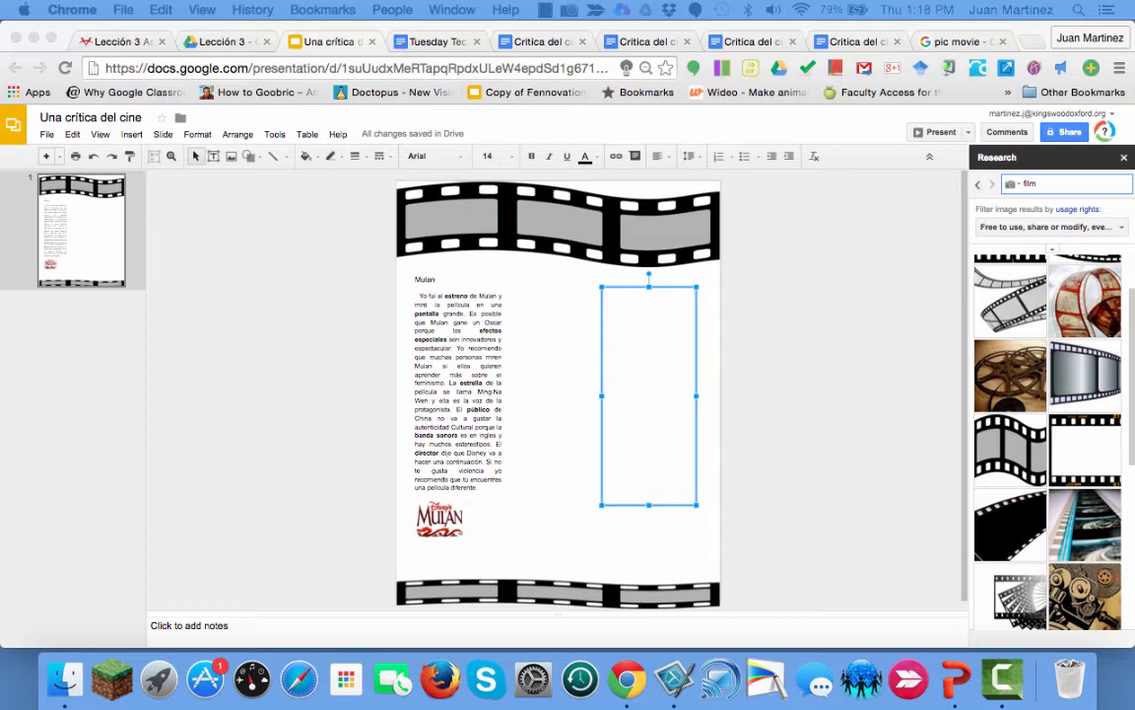
{"action": "left_click", "coordinate": [647, 339]}
{"action": "key", "text": "super+v"}
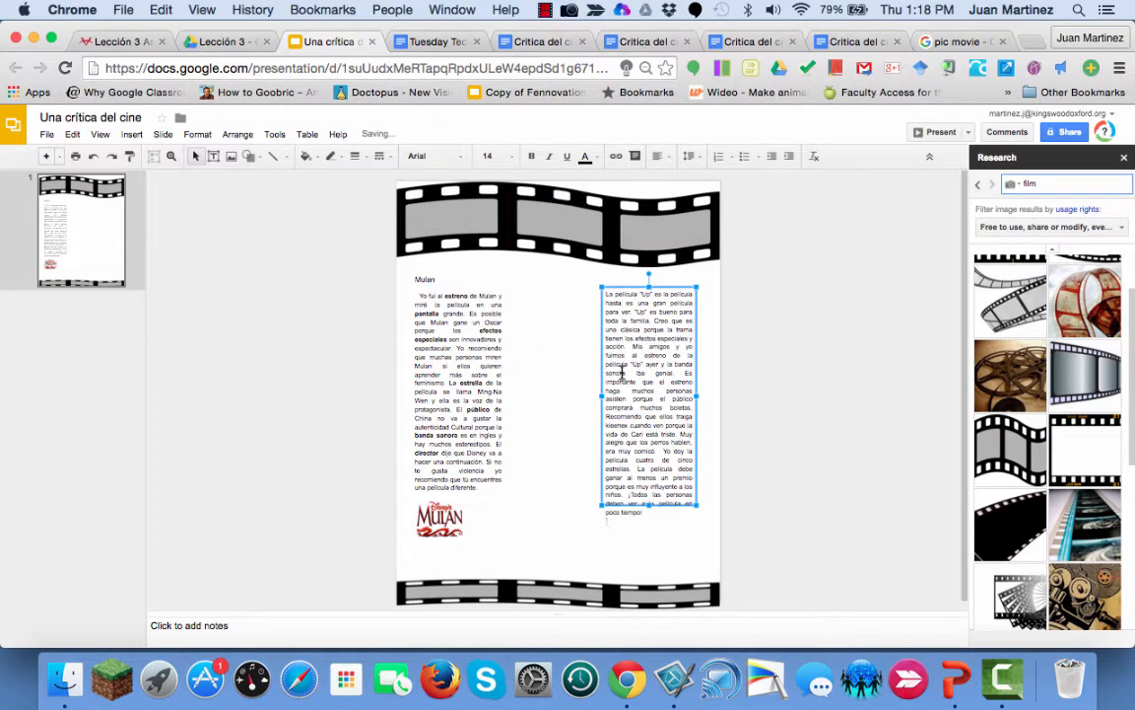
Step: Add the heading "UP" and a blank line above the pasted review, then raise its box level with the Mulan column
{"action": "left_click", "coordinate": [649, 451]}
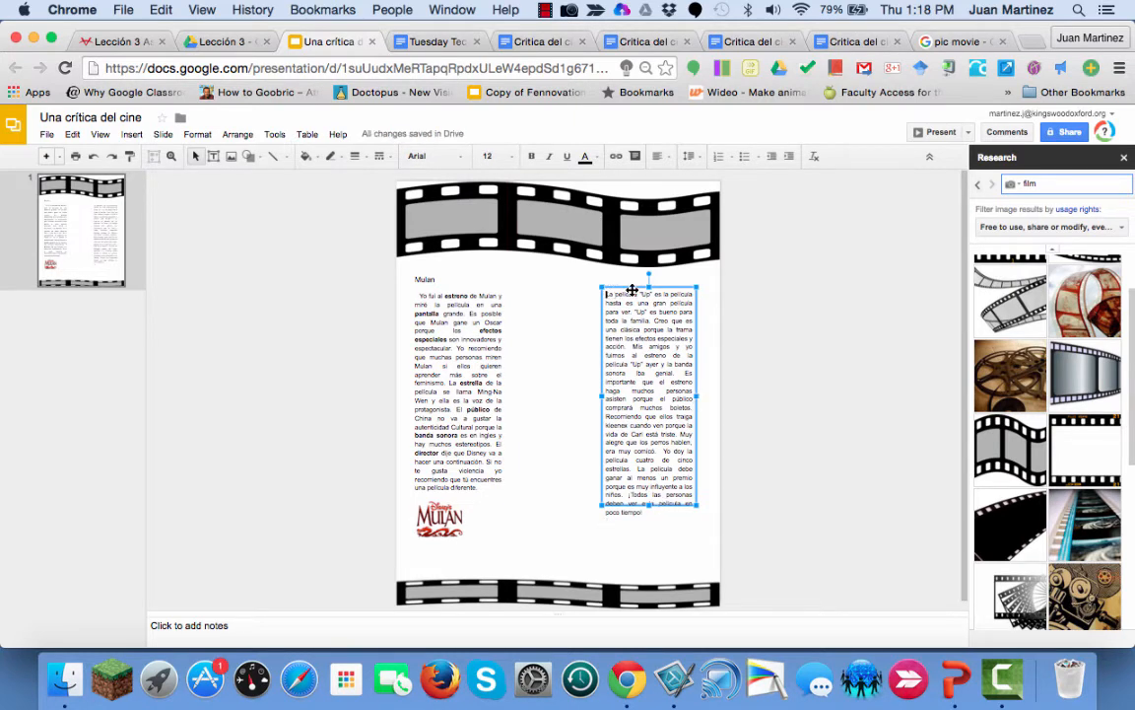
{"action": "type", "text": "UP"}
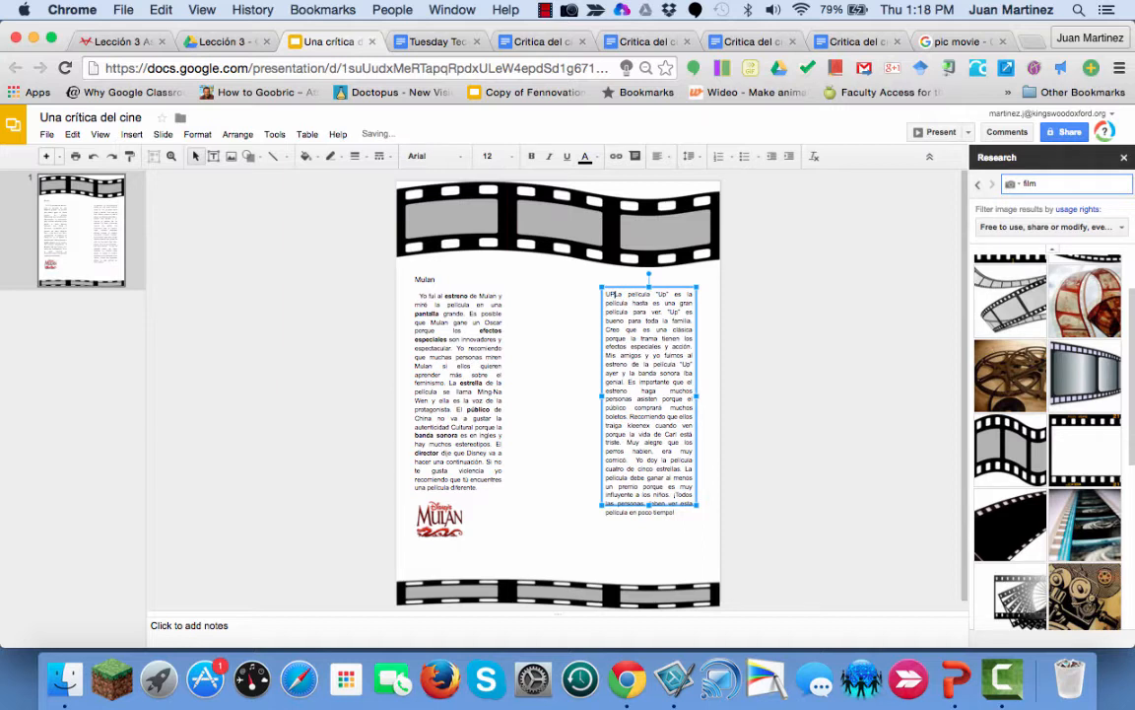
{"action": "key", "text": "Return"}
{"action": "key", "text": "Return"}
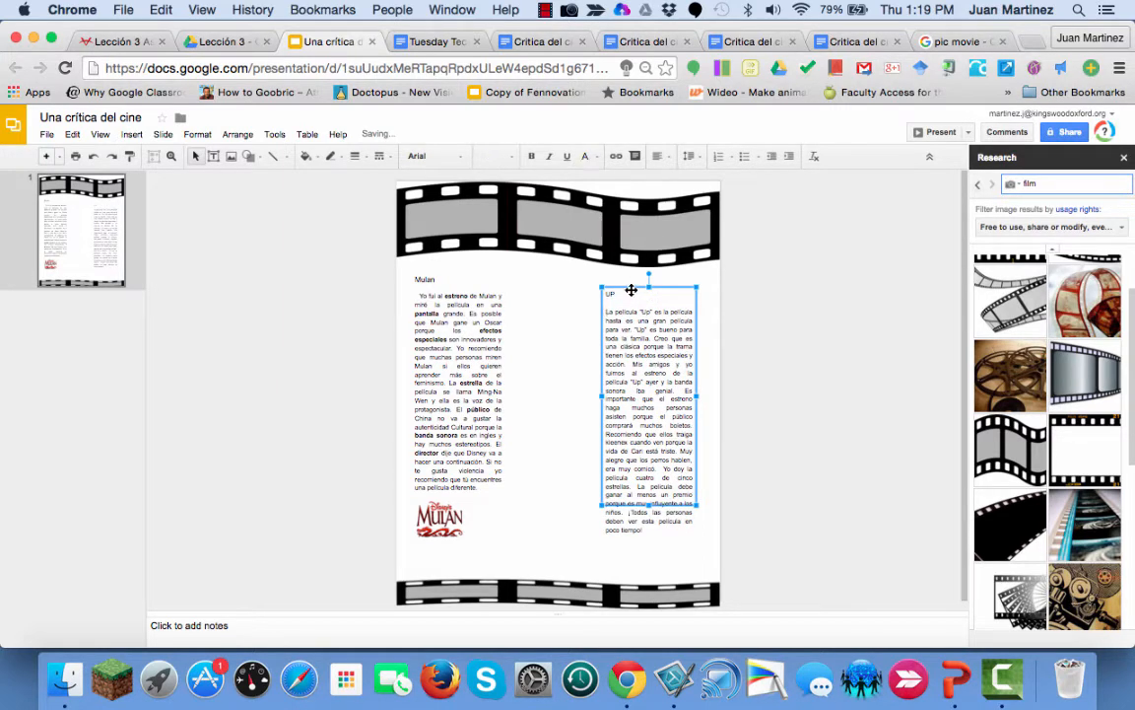
{"action": "left_click_drag", "start_coordinate": [631, 289], "coordinate": [631, 274]}
{"action": "left_click", "coordinate": [317, 361]}
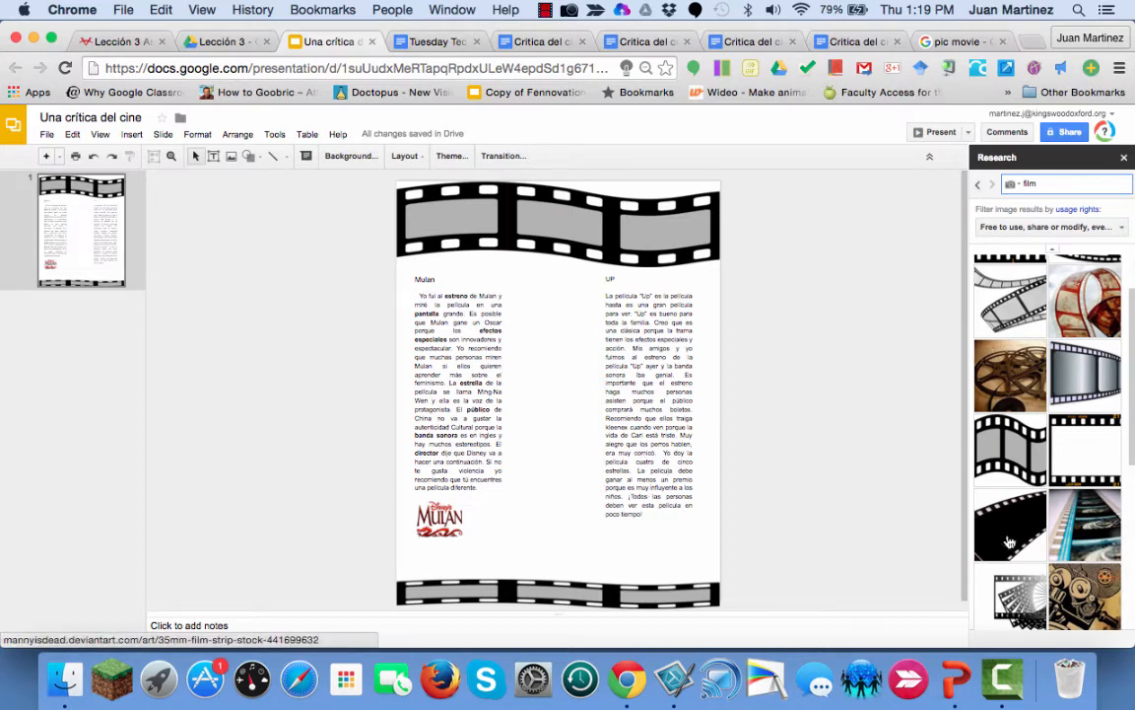
Step: Add a wide text box beside the Mulan logo, fill it with the "Buscando a Nemo" review, and shift it clear of the lower film strip
{"action": "left_click", "coordinate": [214, 160]}
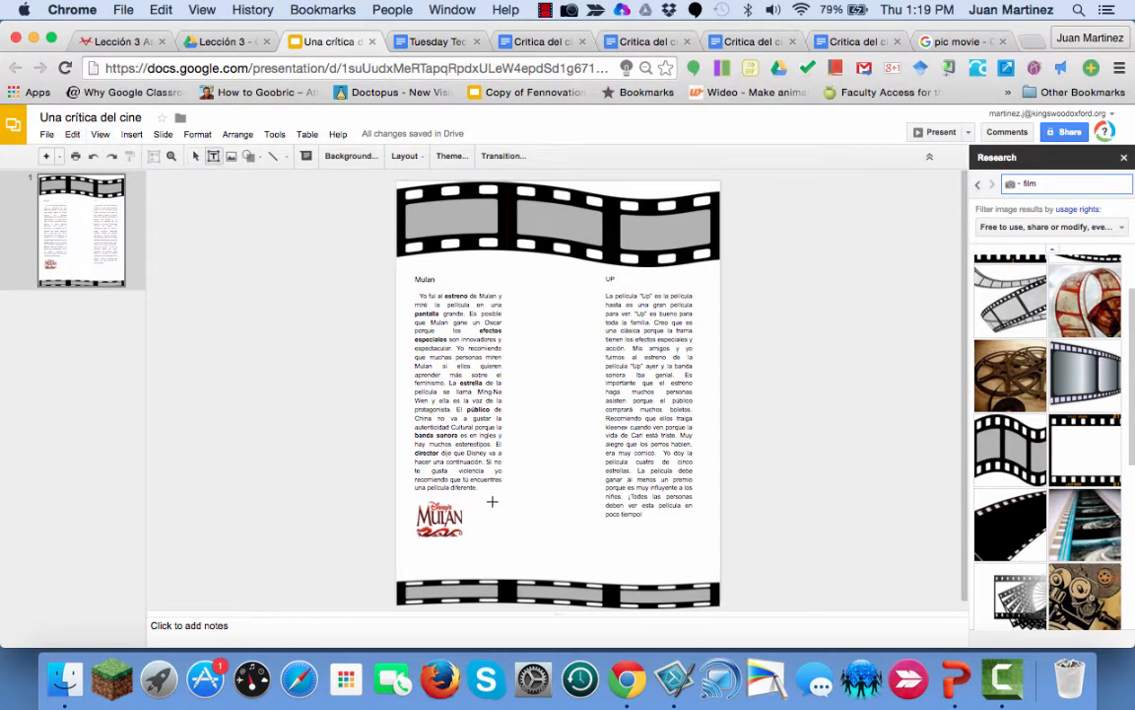
{"action": "left_click_drag", "start_coordinate": [492, 501], "coordinate": [707, 587]}
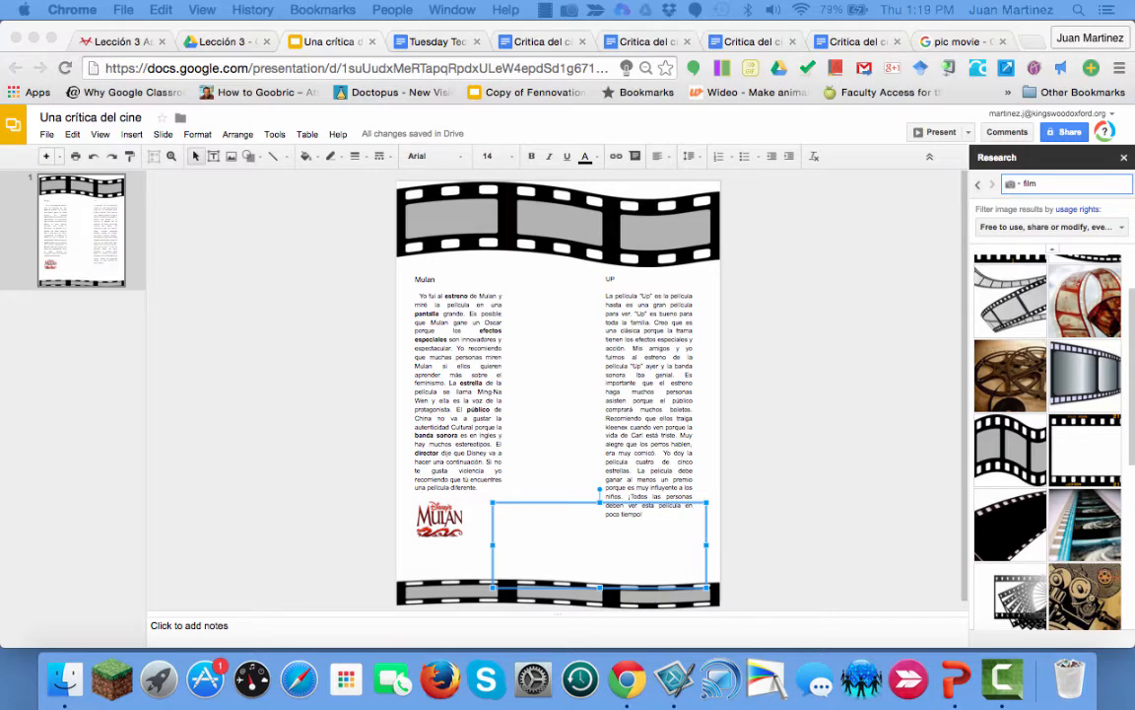
{"action": "left_click", "coordinate": [521, 523]}
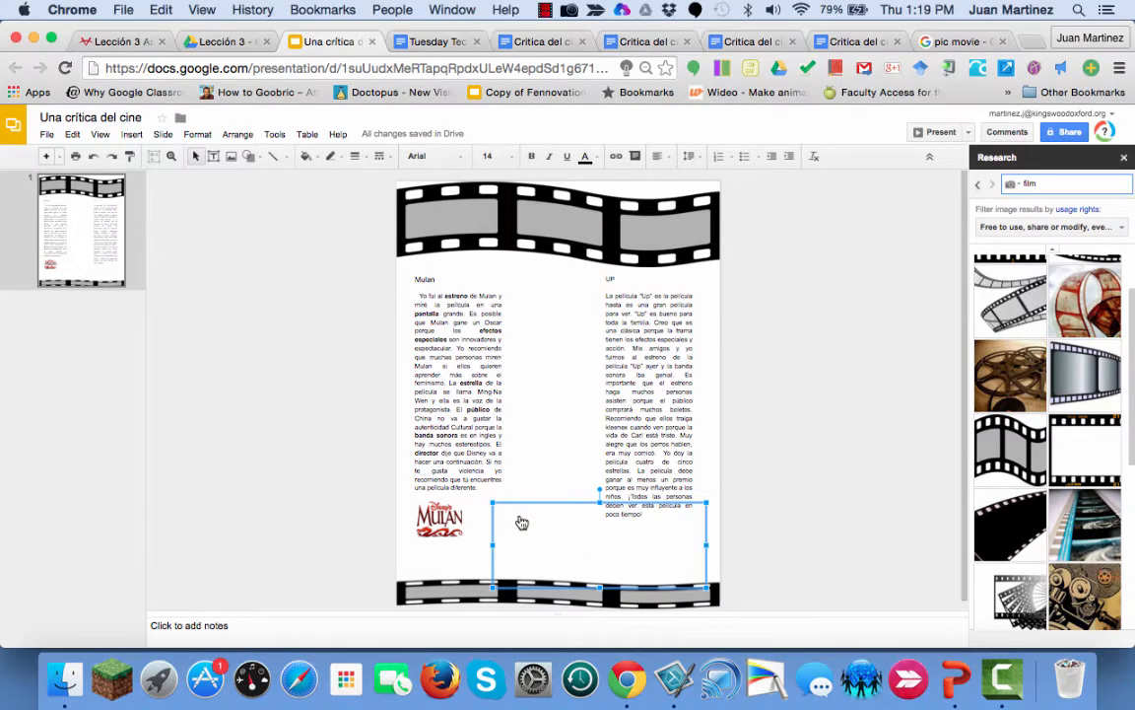
{"action": "type", "text": "La Película: Buscando a Nemo  Después de mirar la película es claro que es una película de la familia. Buscando a Nemo es muy cómico romántico y aventurero. Con una trama relacionada con las familias de hoy, los niños pueden aprender las experiencias de la vida real de una manera agradable para los niños. En mi opinión esta película está bien escrito y un buen trama. Dudo que la banda sonora gane muchos premios. En general creo que el estreno de Buscando a Nemo entretendrá al público."}
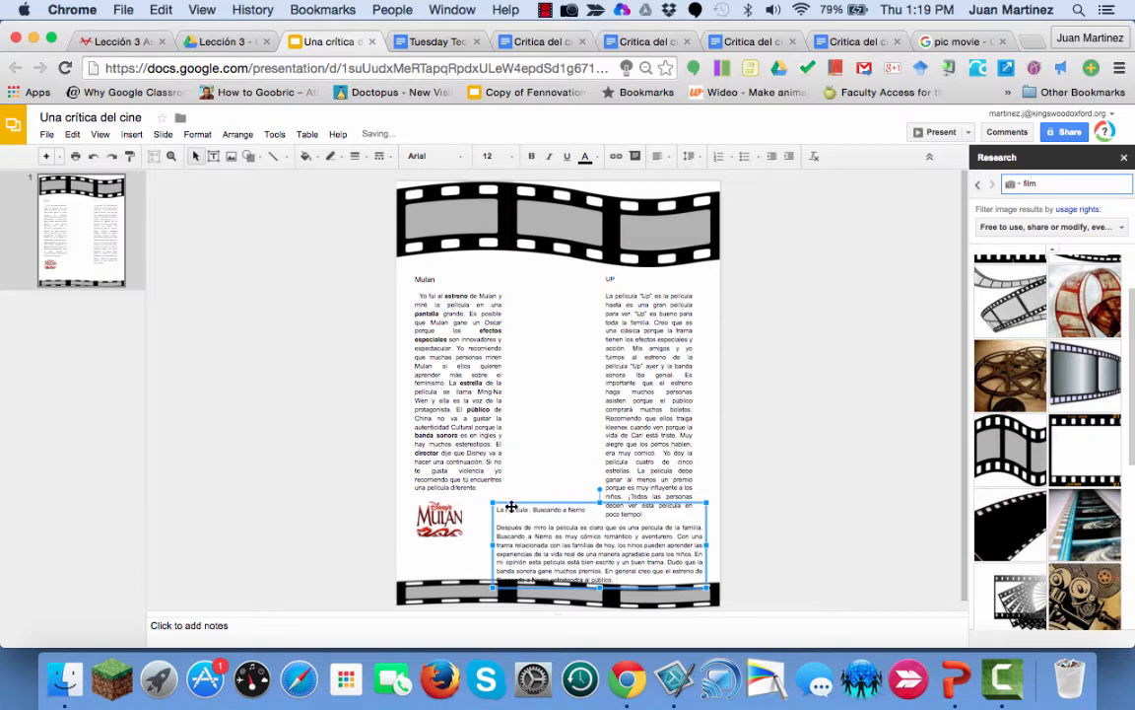
{"action": "left_click_drag", "start_coordinate": [511, 507], "coordinate": [493, 496]}
Step: Widen the UP review box toward the Mulan column and paste a reduced Up poster below the review's outer edge
{"action": "left_click", "coordinate": [606, 426]}
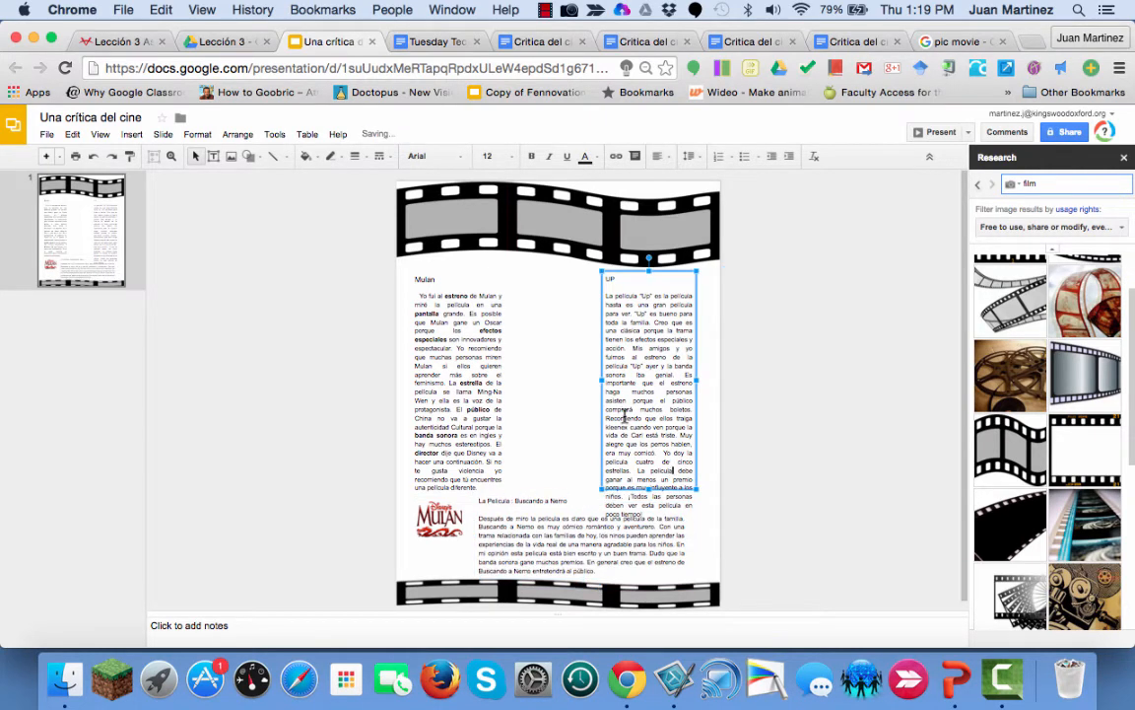
{"action": "left_click_drag", "start_coordinate": [602, 380], "coordinate": [577, 383]}
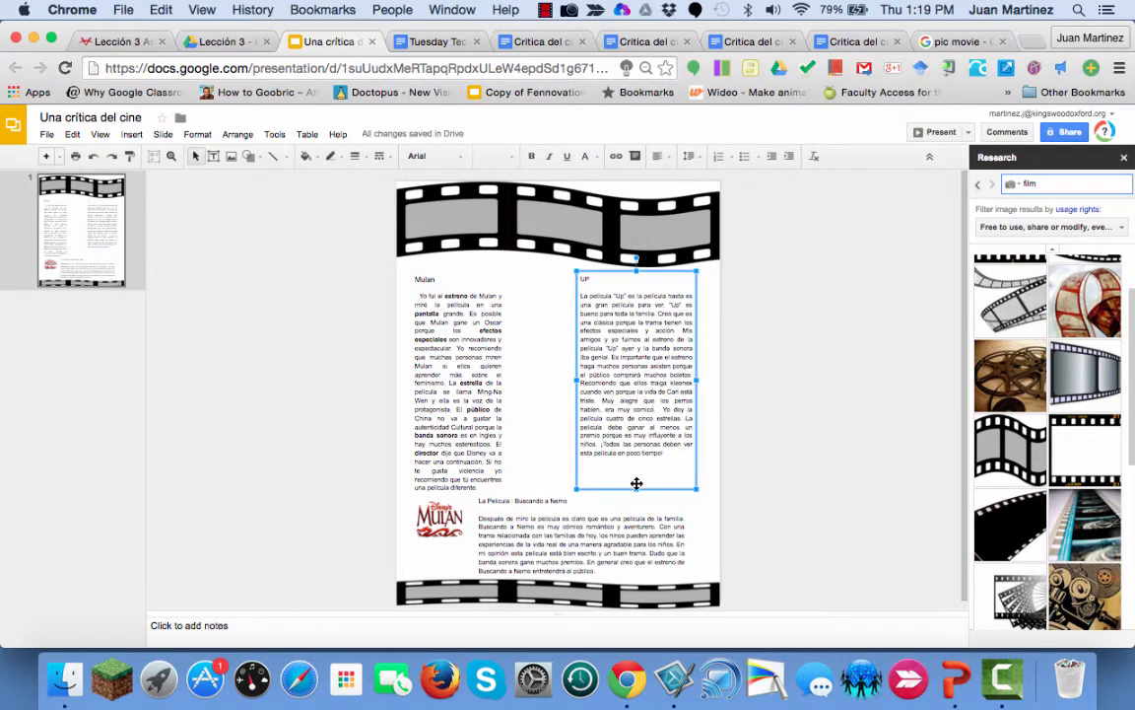
{"action": "left_click", "coordinate": [591, 513]}
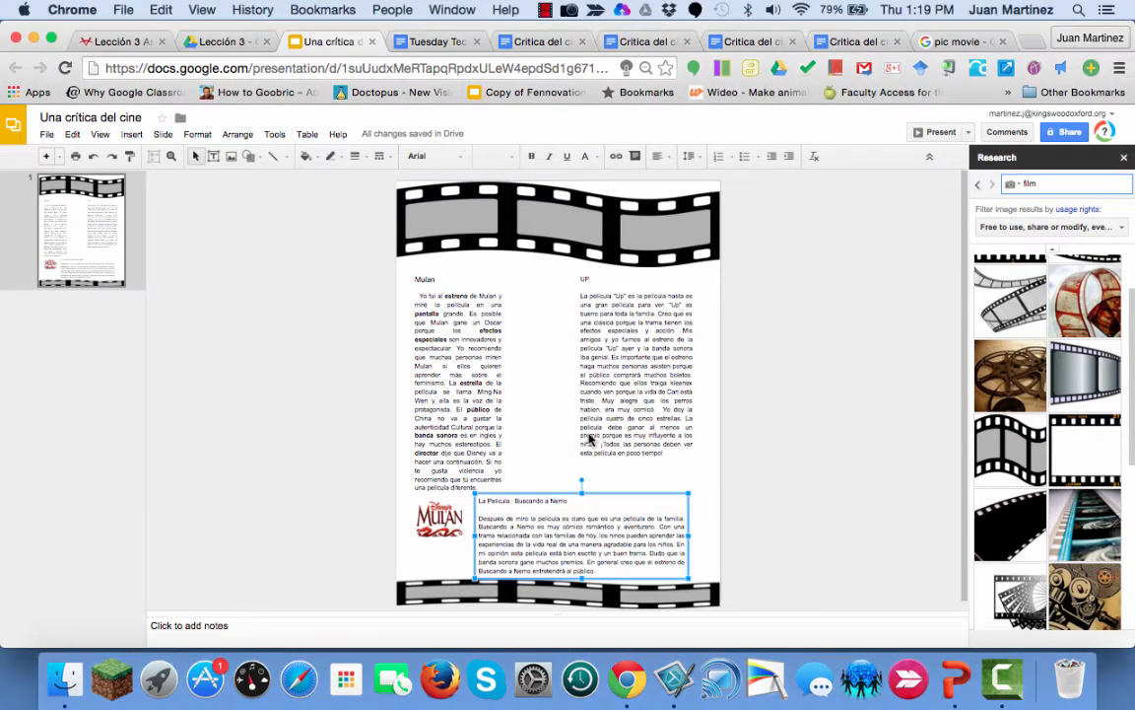
{"action": "key", "text": "super+v"}
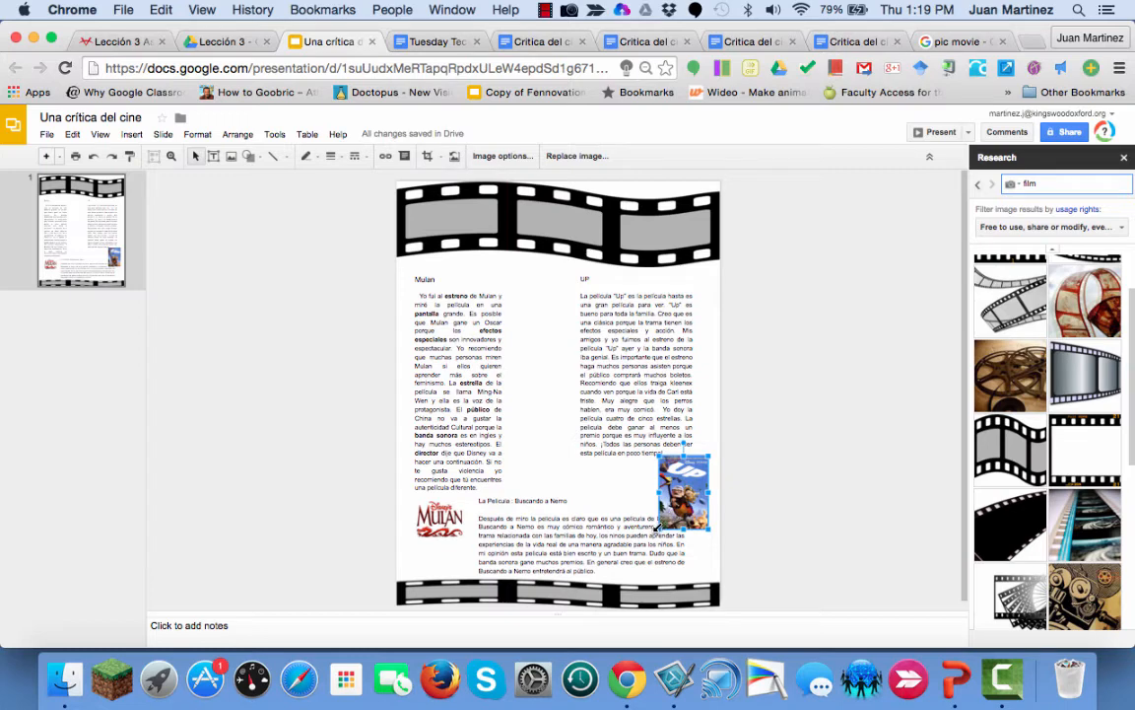
{"action": "left_click_drag", "start_coordinate": [656, 527], "coordinate": [669, 512]}
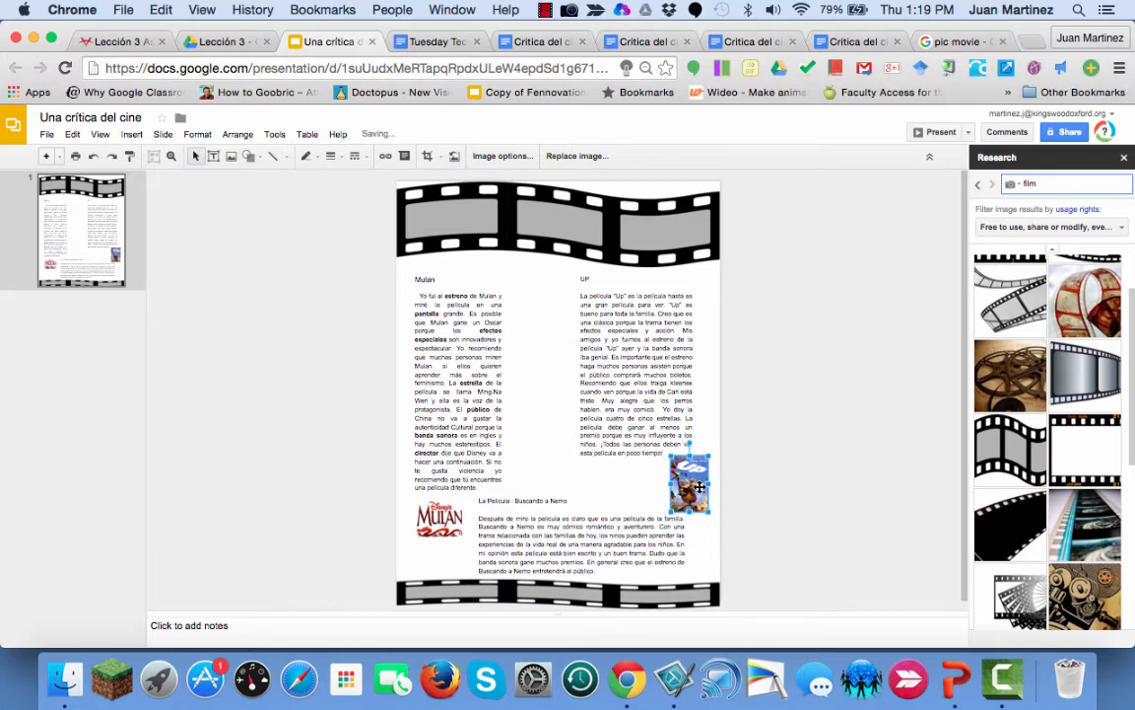
Step: Narrow the Buscando a Nemo text box and center it between the Mulan logo and the Up poster
{"action": "left_click", "coordinate": [542, 518]}
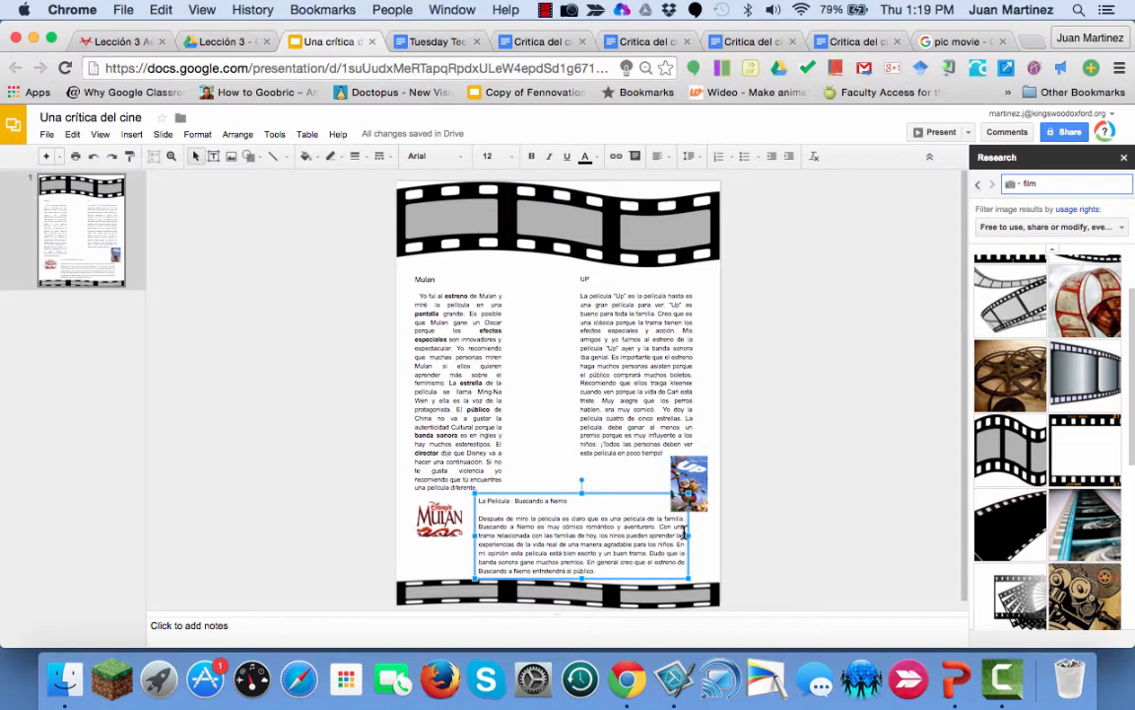
{"action": "left_click", "coordinate": [690, 532]}
{"action": "left_click_drag", "start_coordinate": [689, 579], "coordinate": [654, 580]}
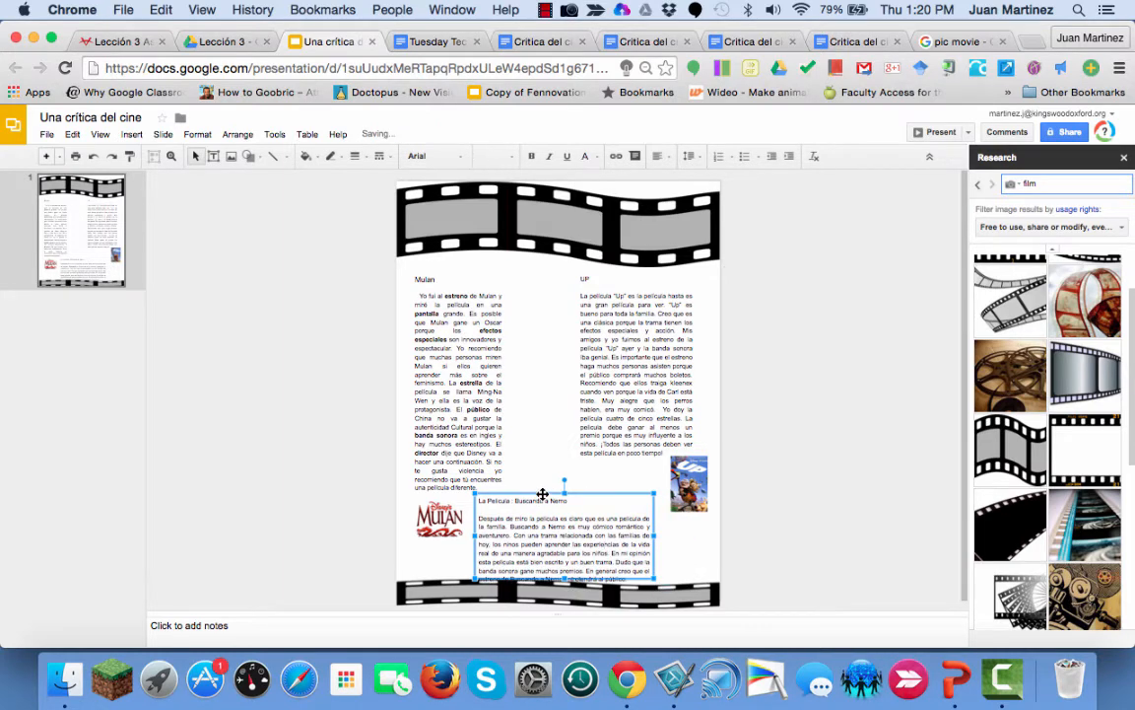
{"action": "left_click_drag", "start_coordinate": [543, 494], "coordinate": [560, 494]}
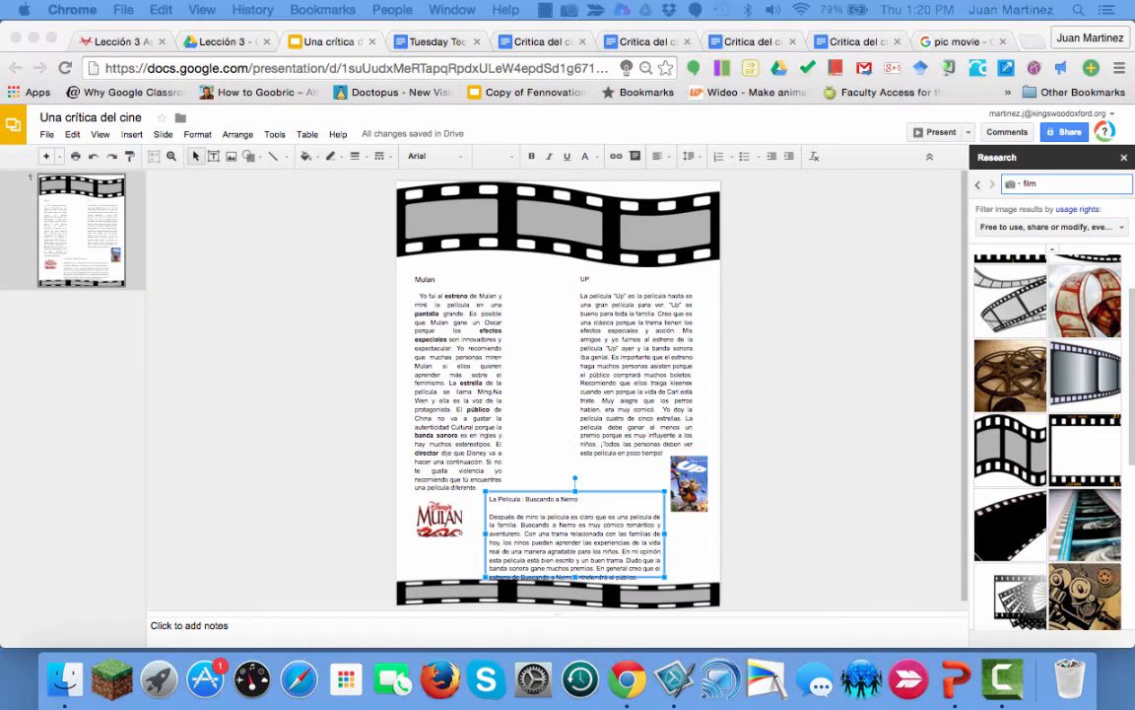
Step: Place the sea turtle picture from the Nemo film beside the "La Película : Buscando a Nemo" heading and shrink it to fit
{"action": "left_click", "coordinate": [448, 558]}
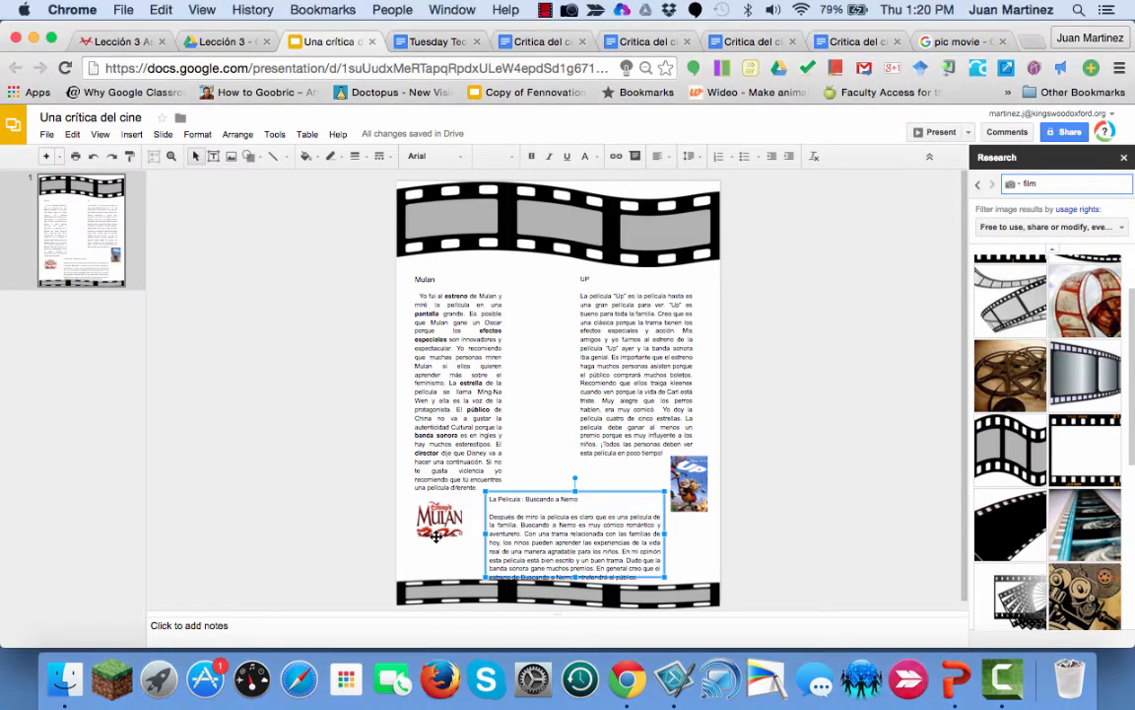
{"action": "left_click_drag", "start_coordinate": [458, 536], "coordinate": [633, 485]}
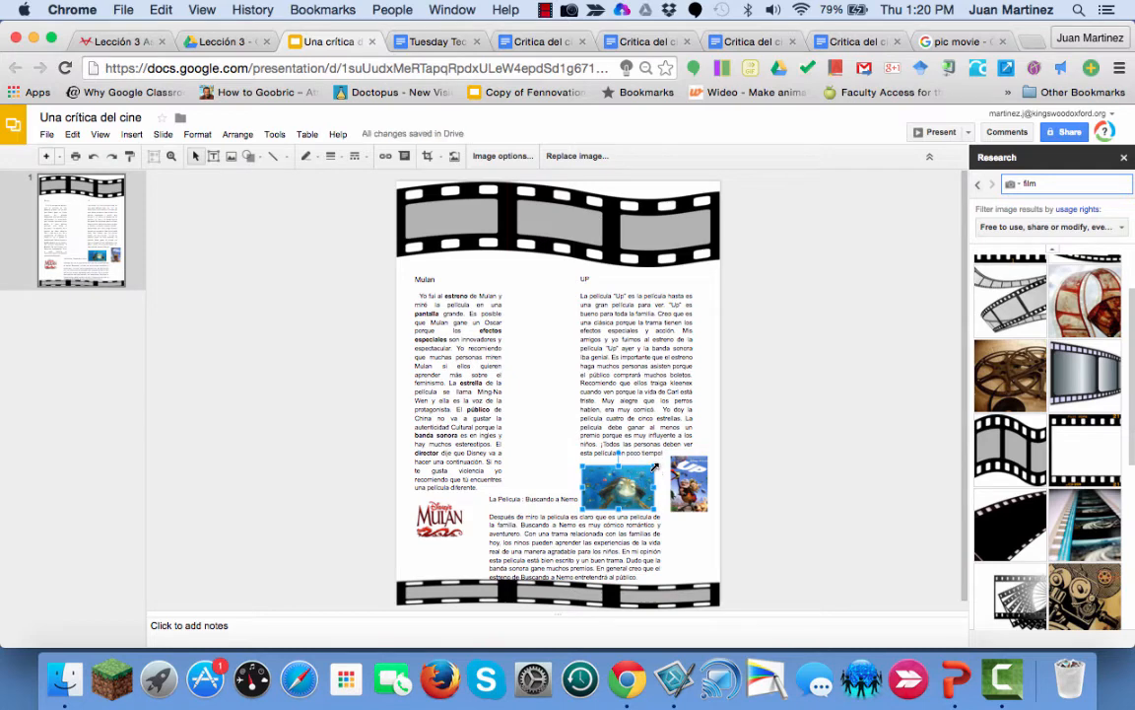
{"action": "left_click_drag", "start_coordinate": [654, 466], "coordinate": [632, 477]}
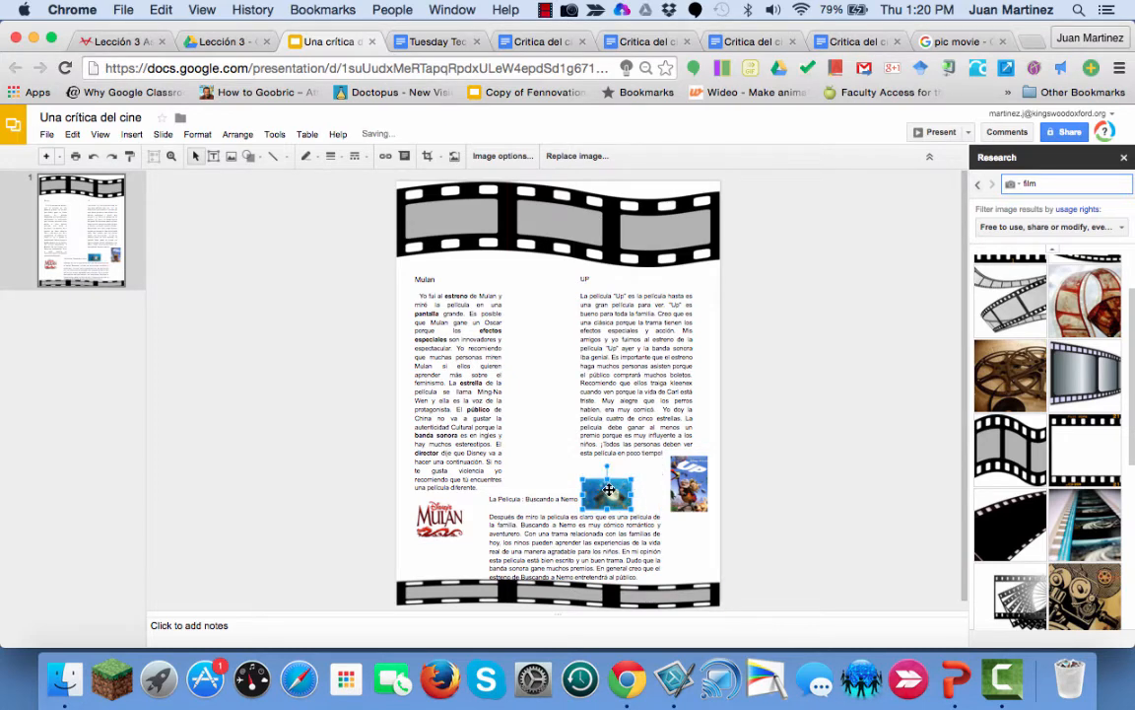
{"action": "left_click", "coordinate": [578, 500]}
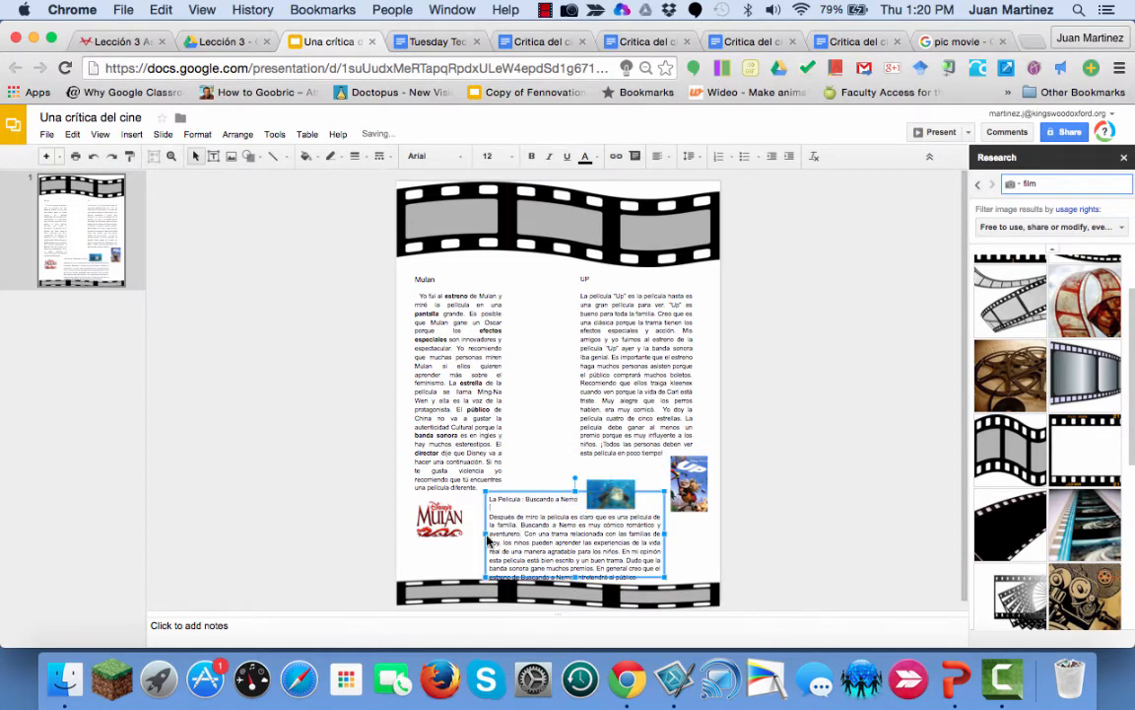
Step: Enlarge the Mulan logo to fill the space below the Mulan review
{"action": "left_click", "coordinate": [442, 529]}
{"action": "mouse_move", "coordinate": [466, 540]}
{"action": "left_mouse_down"}
{"action": "mouse_move", "coordinate": [481, 552]}
{"action": "mouse_move", "coordinate": [456, 543]}
{"action": "left_mouse_up"}
{"action": "left_click", "coordinate": [443, 427]}
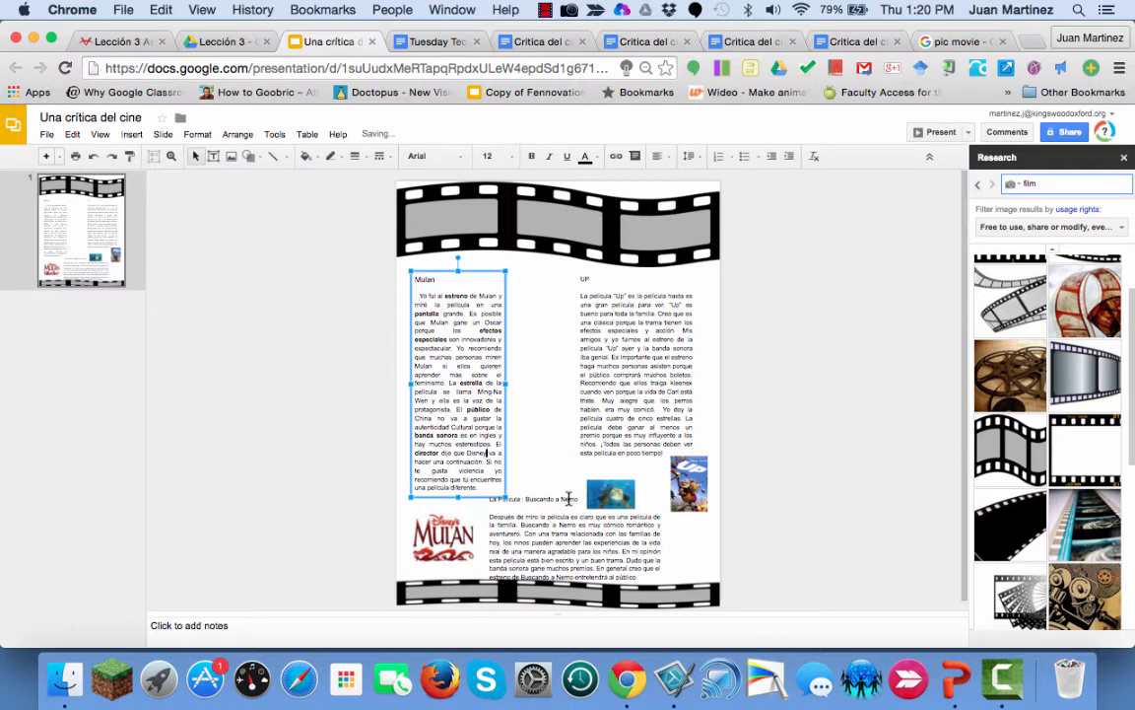
{"action": "left_click", "coordinate": [583, 516]}
{"action": "left_click", "coordinate": [714, 554]}
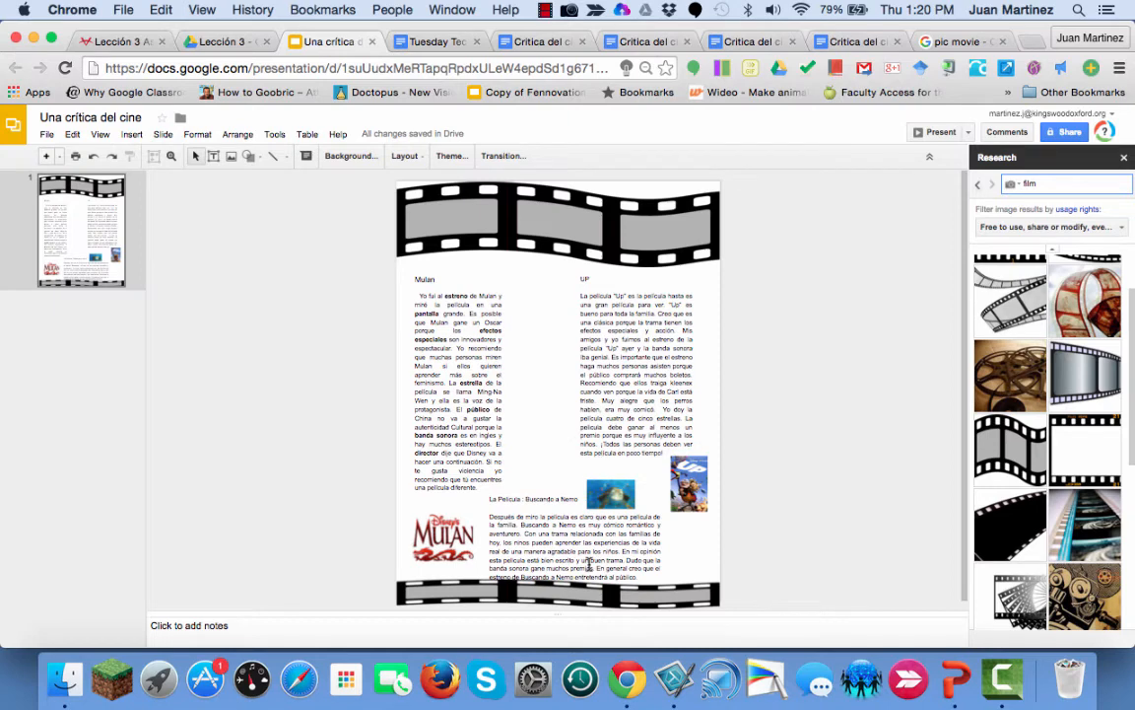
{"action": "left_click", "coordinate": [540, 493]}
{"action": "left_click", "coordinate": [601, 383]}
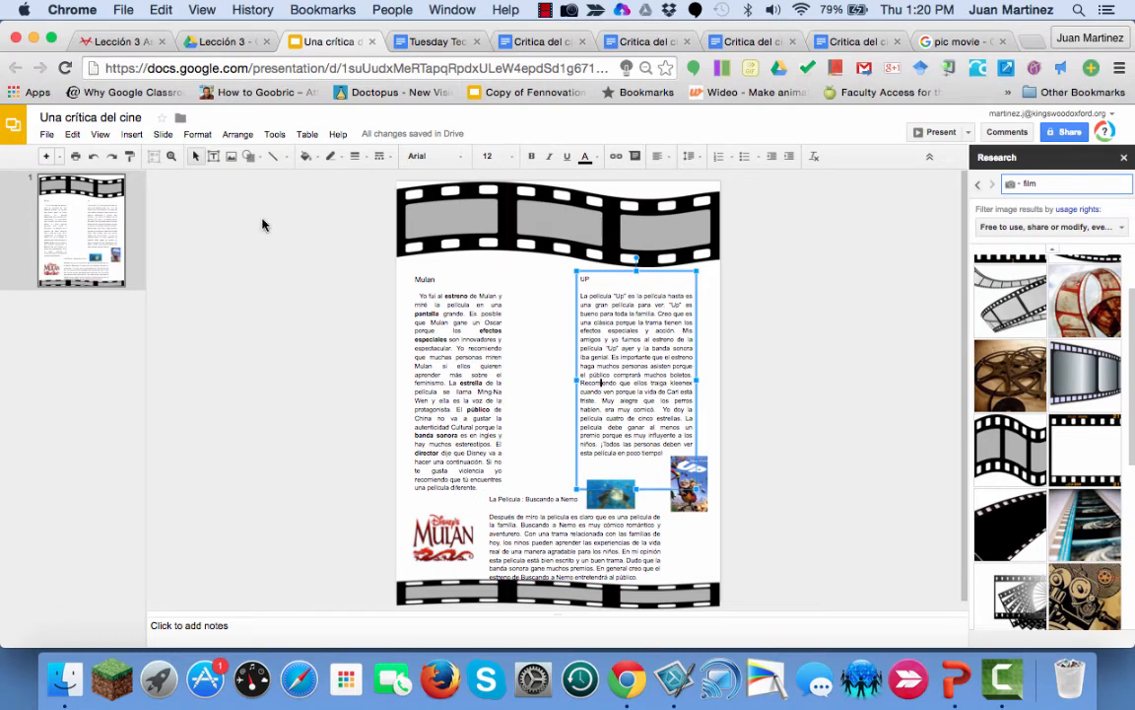
Step: Add a text box between the Mulan and UP columns, widen it across the UP column, and enter the title "El Estreno"
{"action": "left_click", "coordinate": [213, 156]}
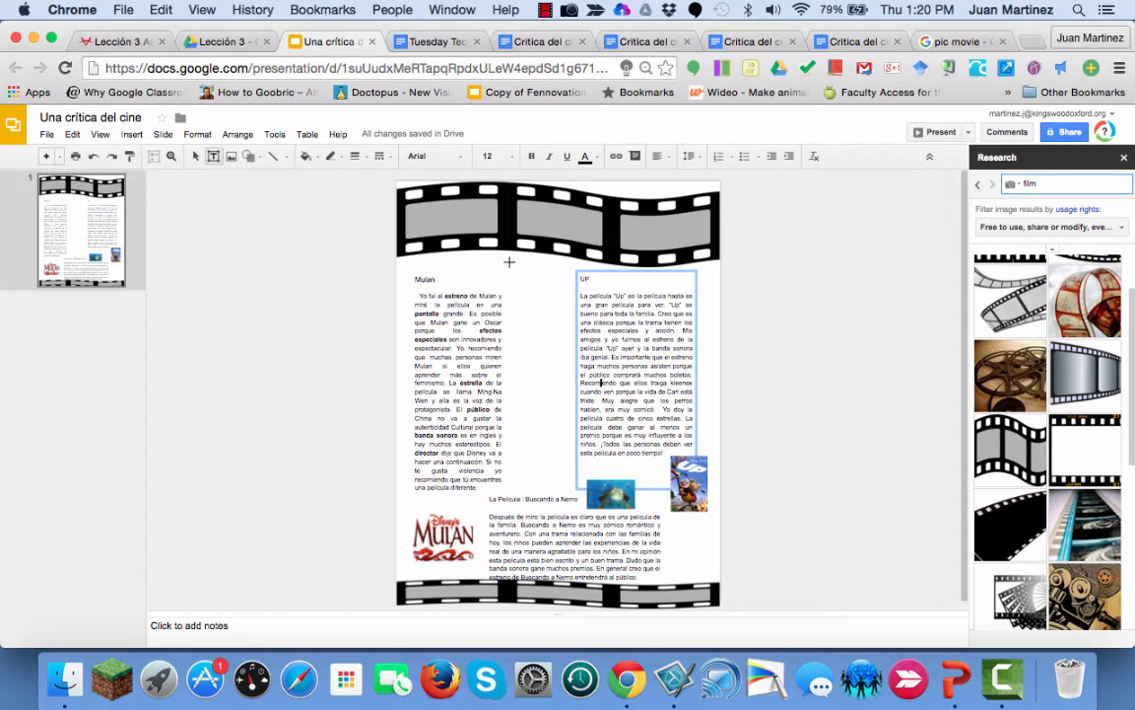
{"action": "left_click_drag", "start_coordinate": [509, 261], "coordinate": [575, 490]}
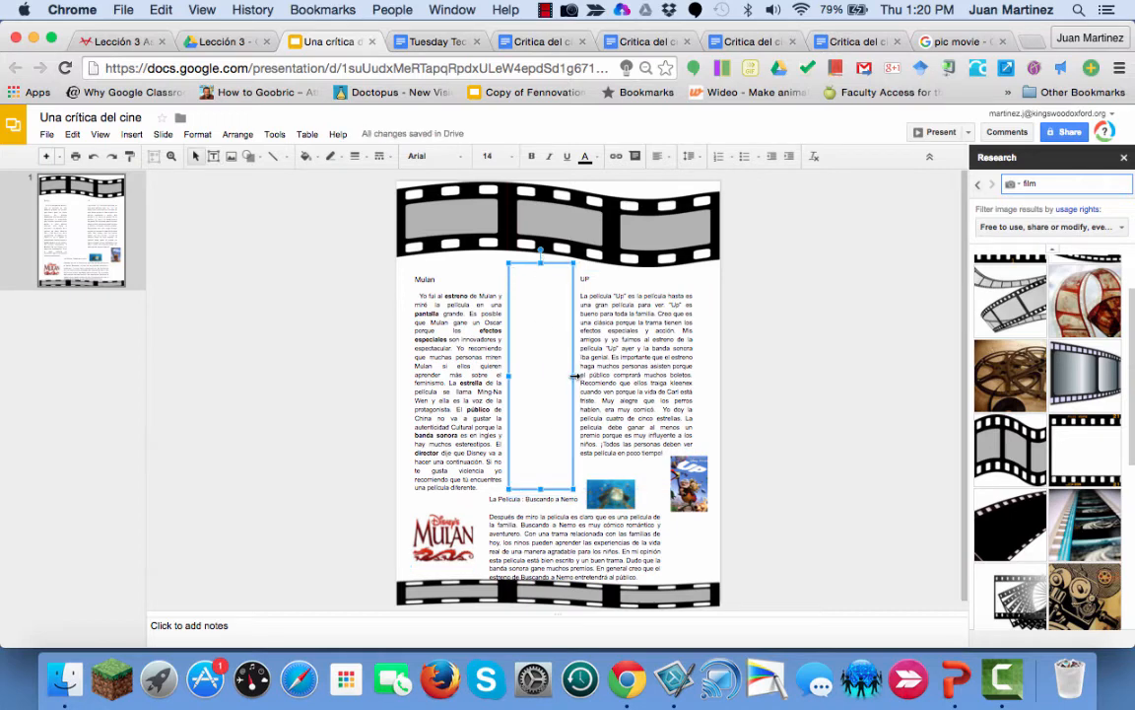
{"action": "left_click_drag", "start_coordinate": [575, 375], "coordinate": [703, 376]}
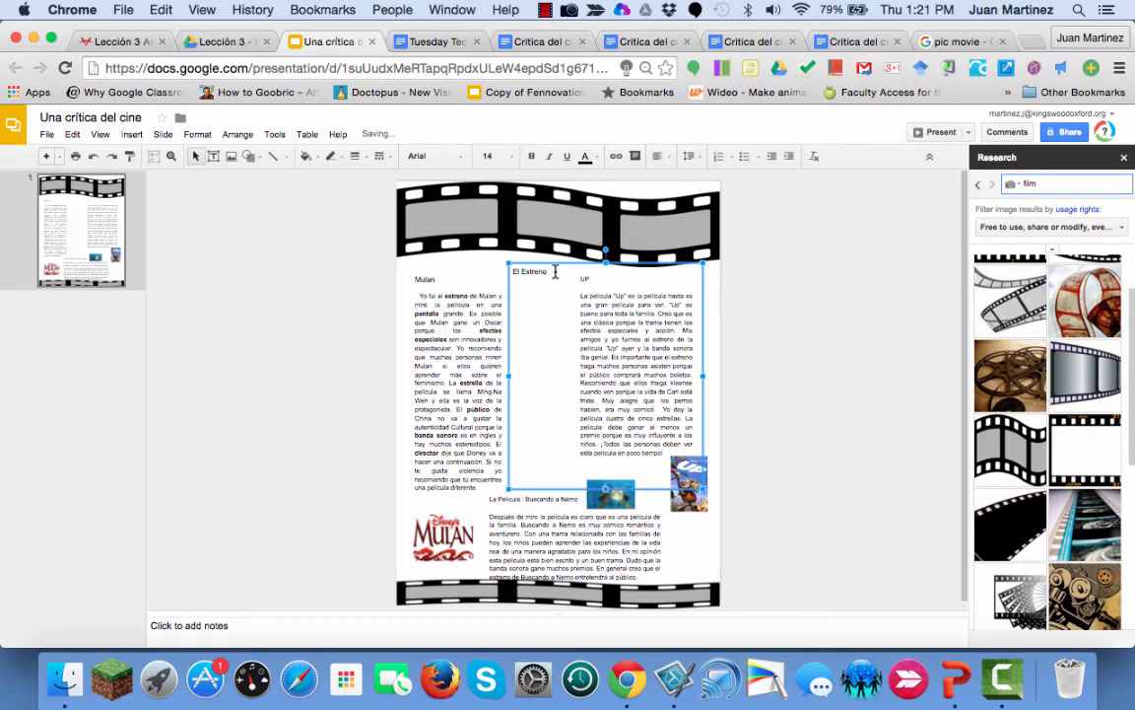
Step: Set the font size of the "El Estreno" title to 96
{"action": "left_click_drag", "start_coordinate": [549, 272], "coordinate": [510, 273]}
{"action": "left_click", "coordinate": [487, 155]}
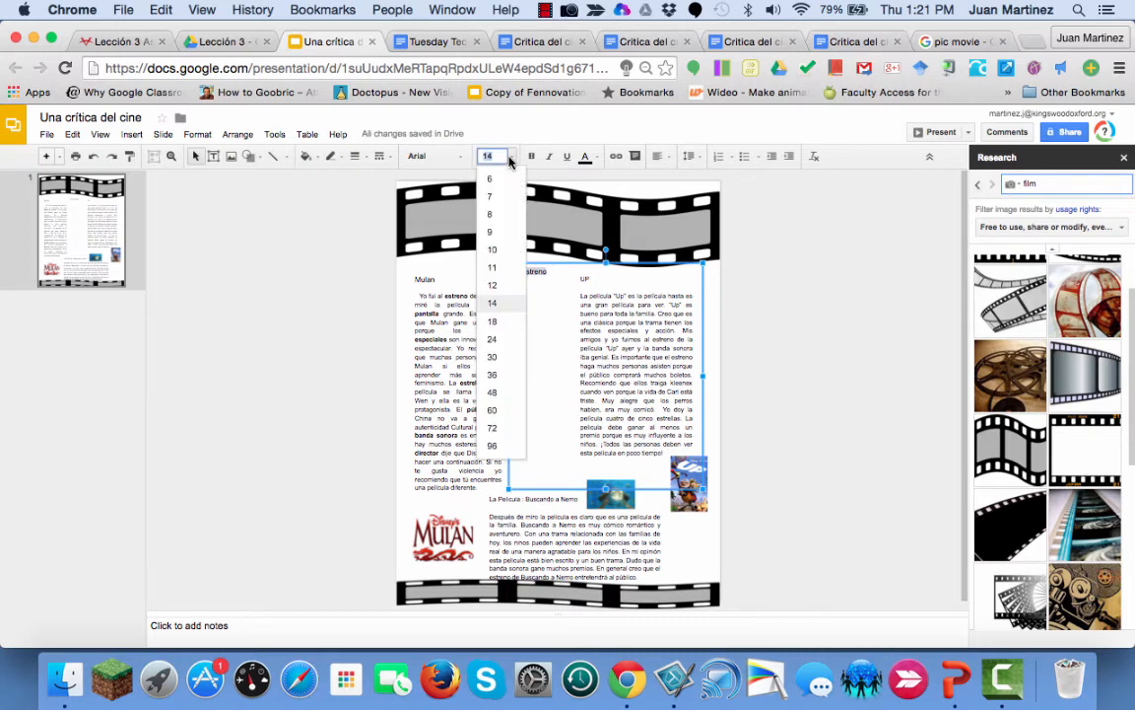
{"action": "left_click", "coordinate": [494, 447]}
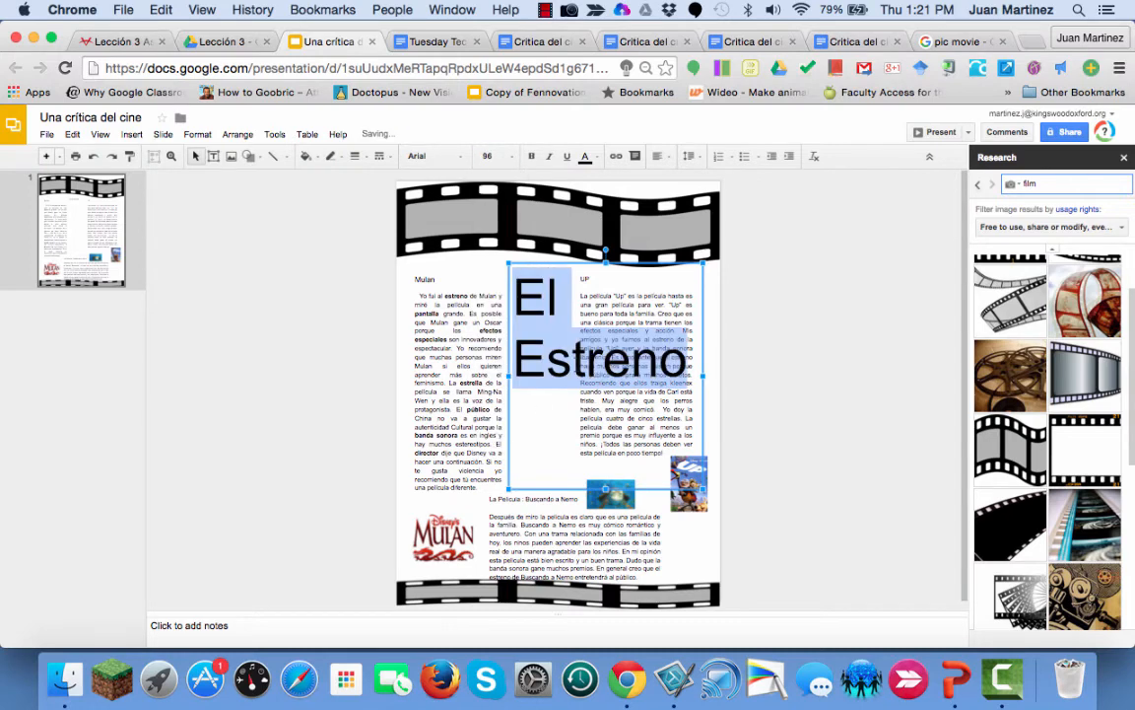
Step: Resize the "El Estreno" box to fit one line and stand it vertically, reading upward, between the Mulan and UP columns
{"action": "left_click_drag", "start_coordinate": [505, 376], "coordinate": [430, 375]}
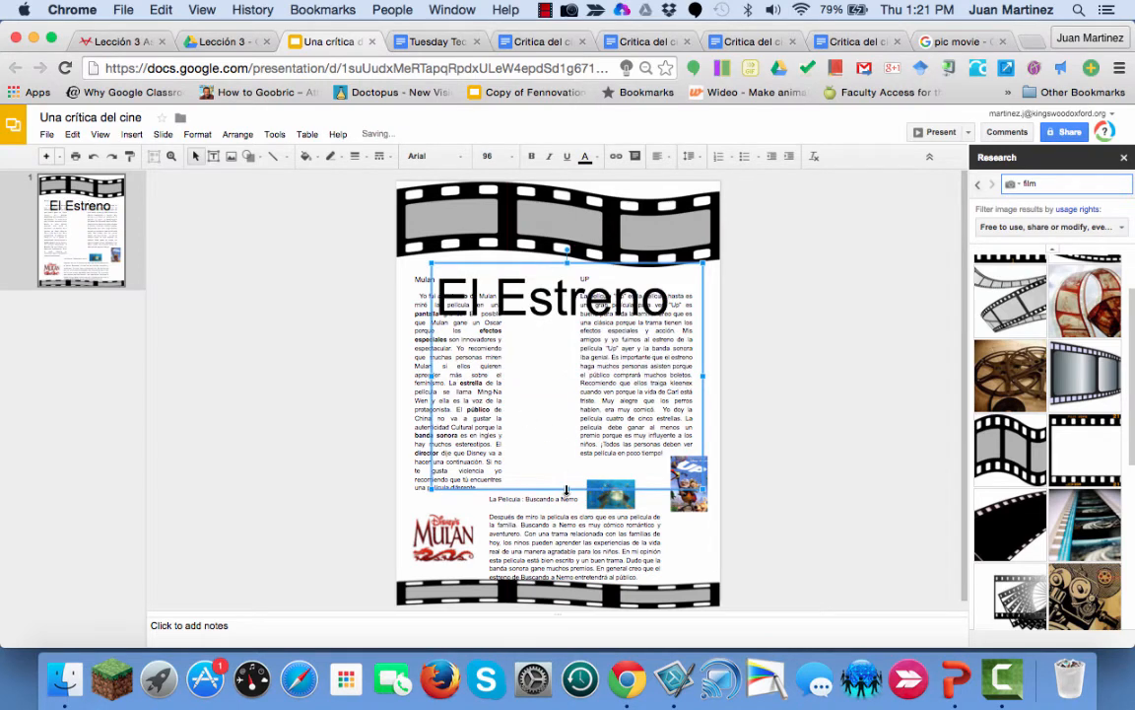
{"action": "left_click_drag", "start_coordinate": [567, 490], "coordinate": [573, 323]}
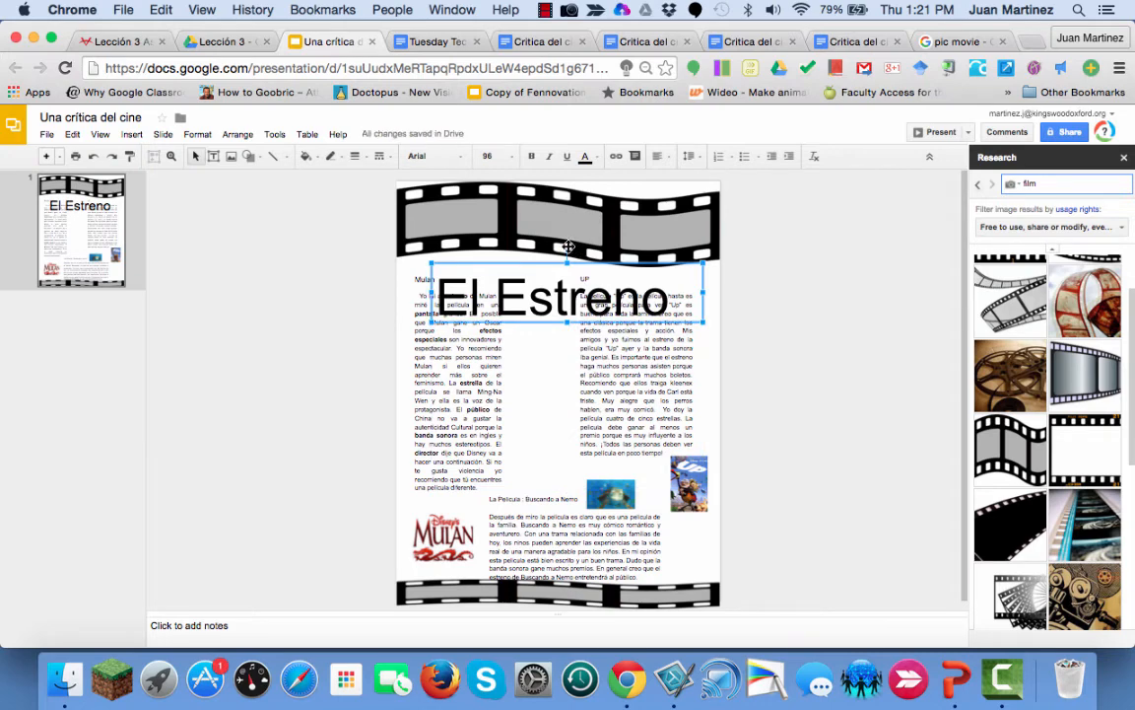
{"action": "left_click_drag", "start_coordinate": [534, 265], "coordinate": [500, 339]}
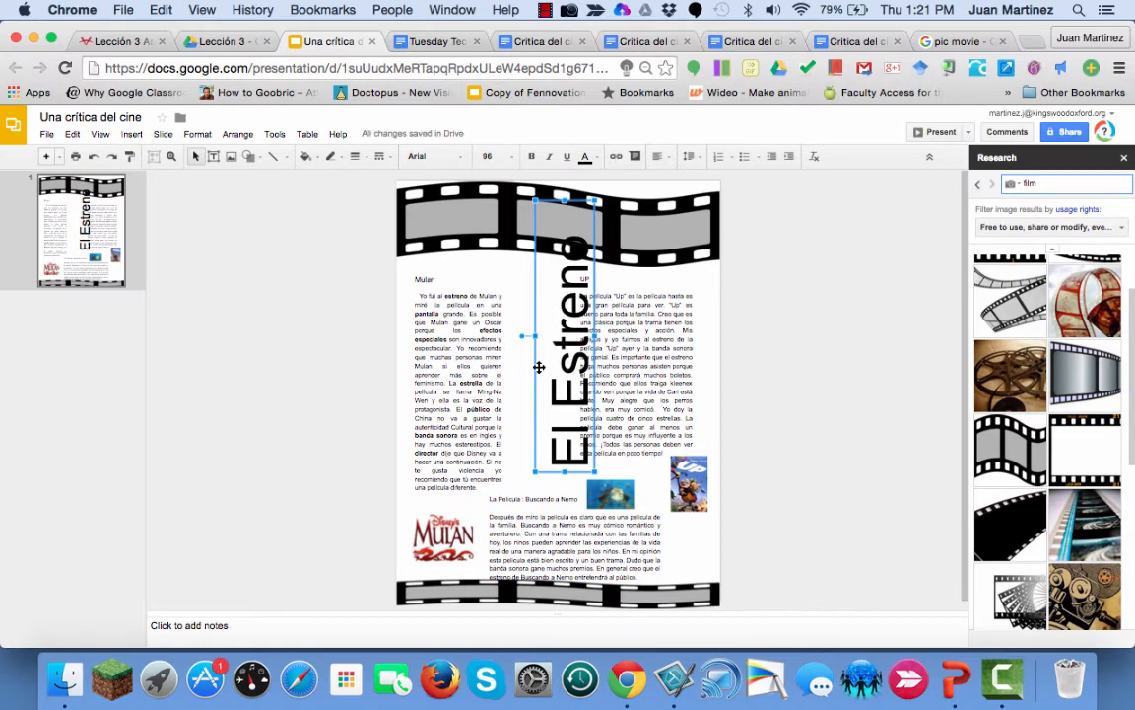
{"action": "left_click_drag", "start_coordinate": [537, 368], "coordinate": [506, 386]}
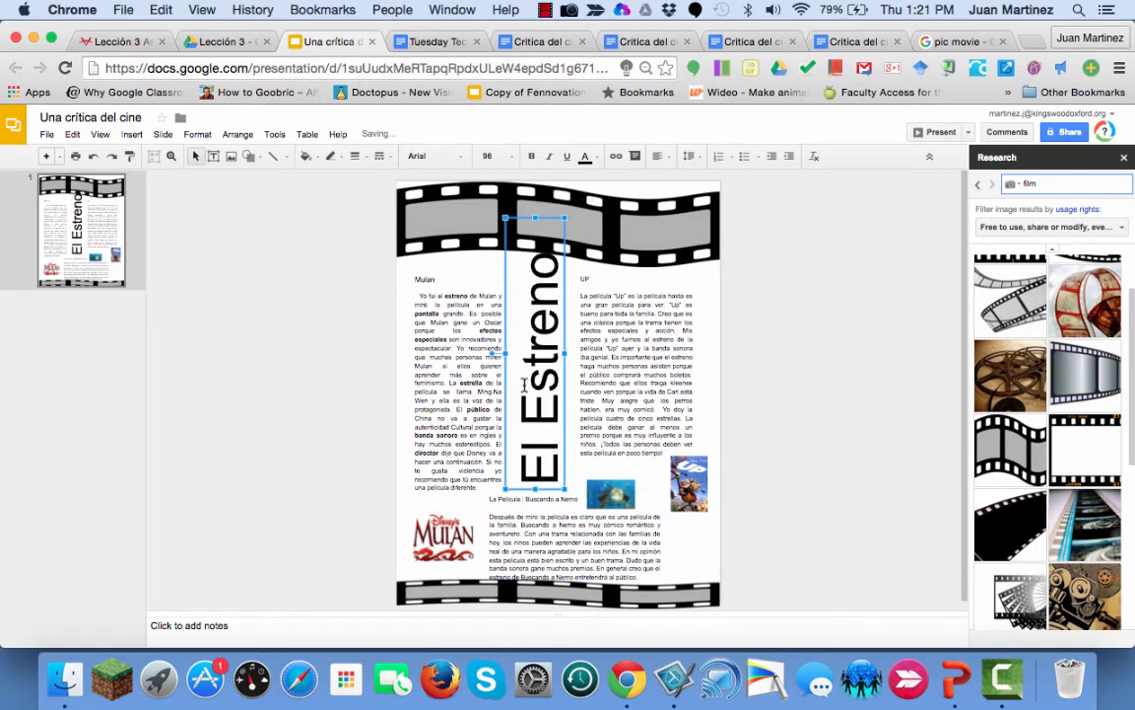
Step: Set the font size of the vertical "El Estreno" title to 85
{"action": "double_click", "coordinate": [540, 410]}
{"action": "triple_click", "coordinate": [540, 410]}
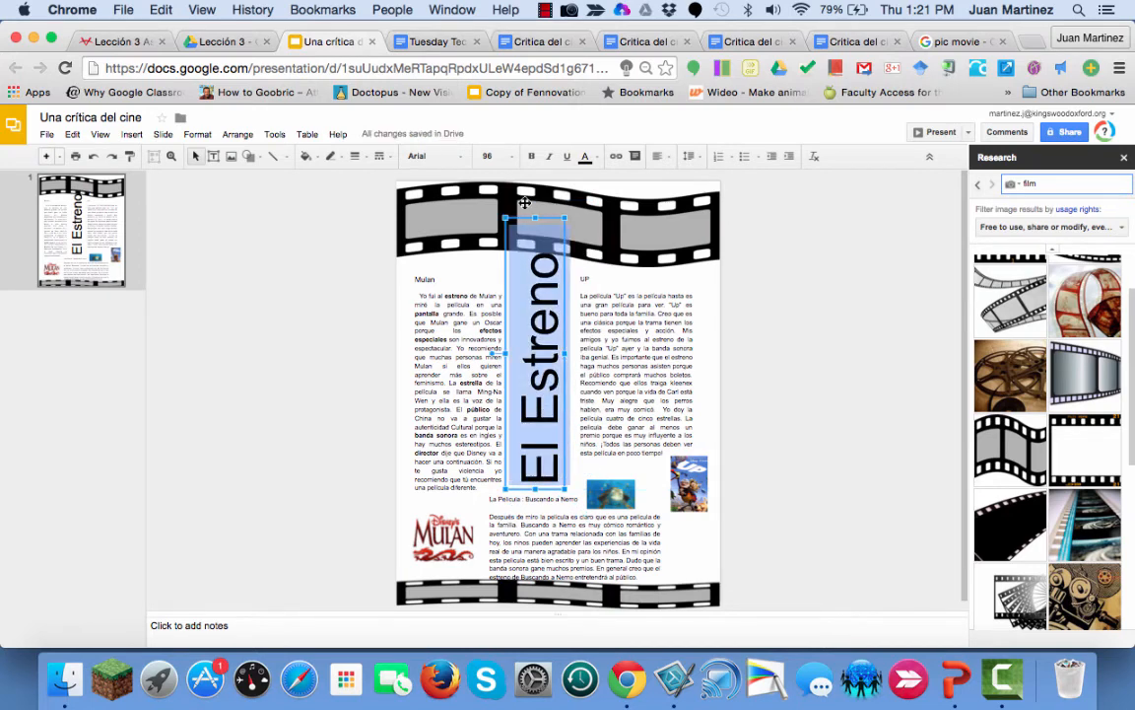
{"action": "left_click", "coordinate": [495, 154]}
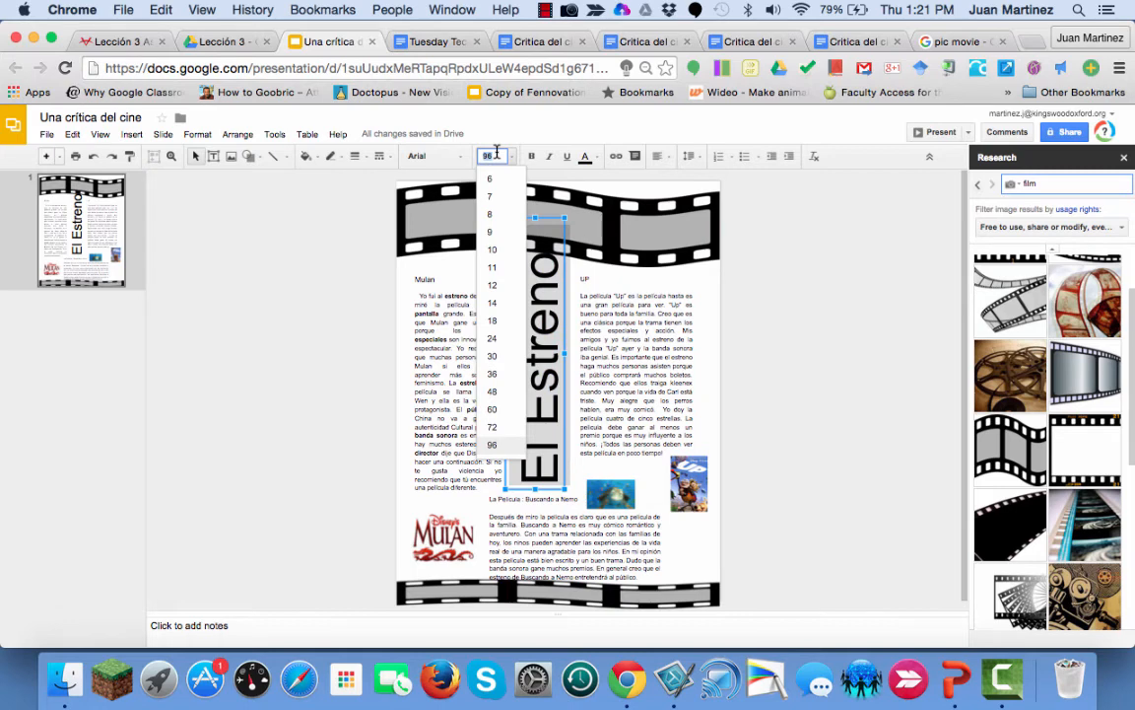
{"action": "type", "text": "85"}
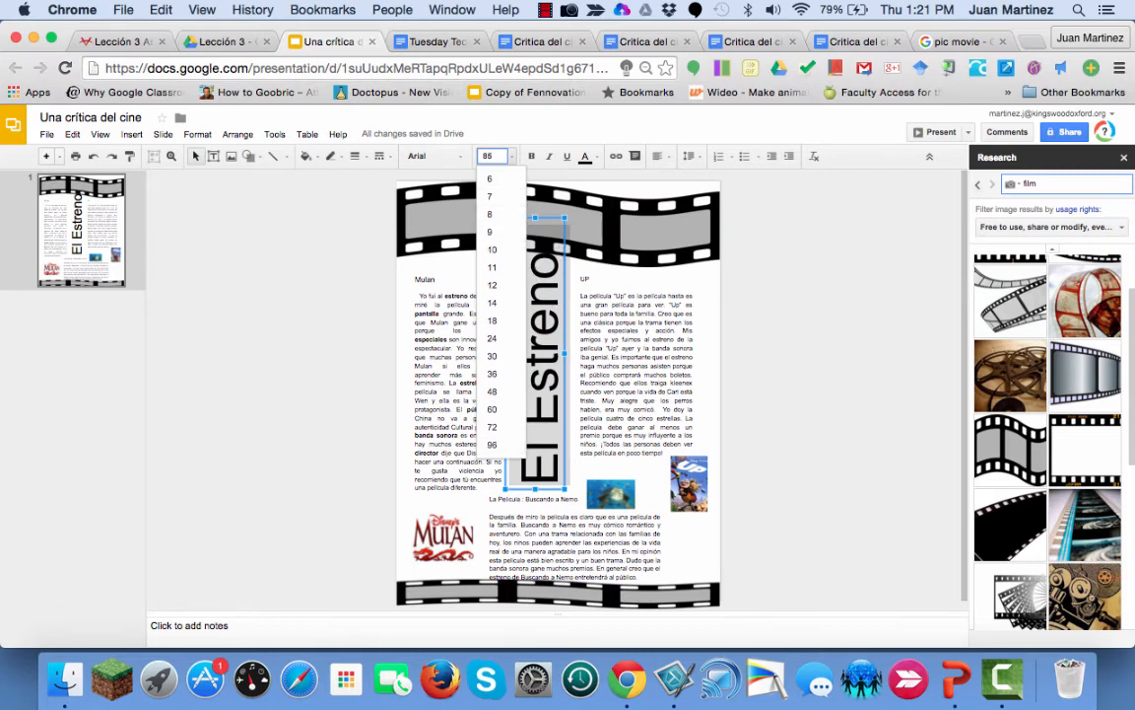
{"action": "key", "text": "Return"}
{"action": "left_click", "coordinate": [547, 445]}
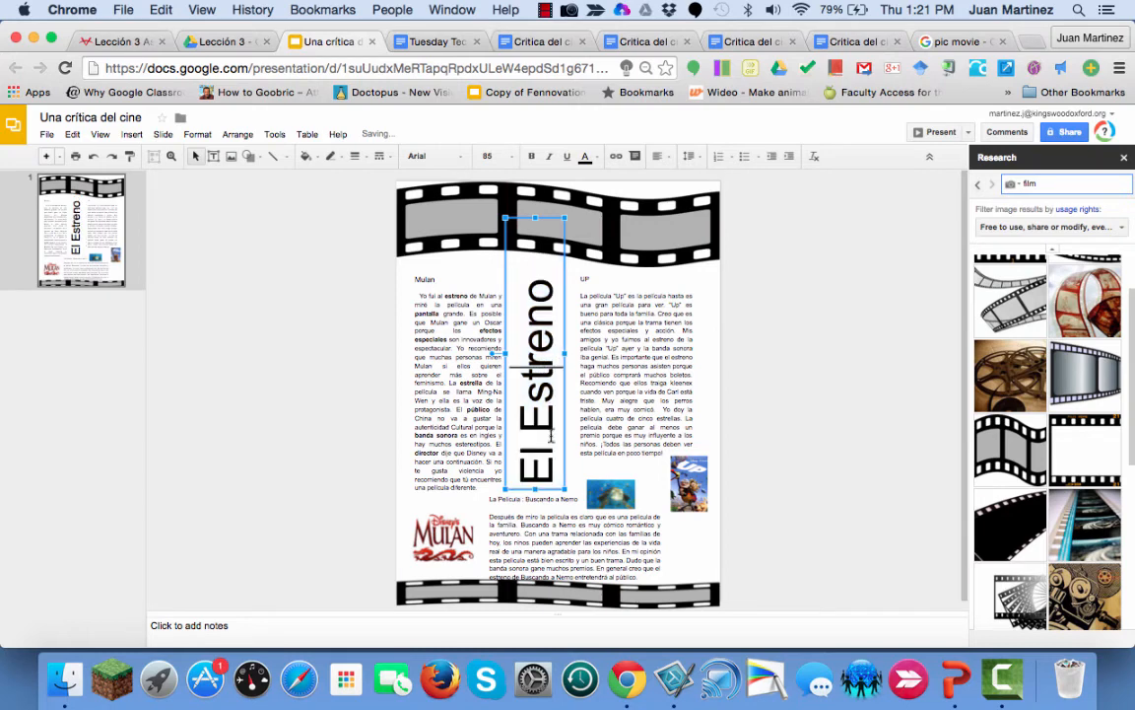
Step: Color the whole "El Estreno" title dark red and make it bold
{"action": "double_click", "coordinate": [546, 418]}
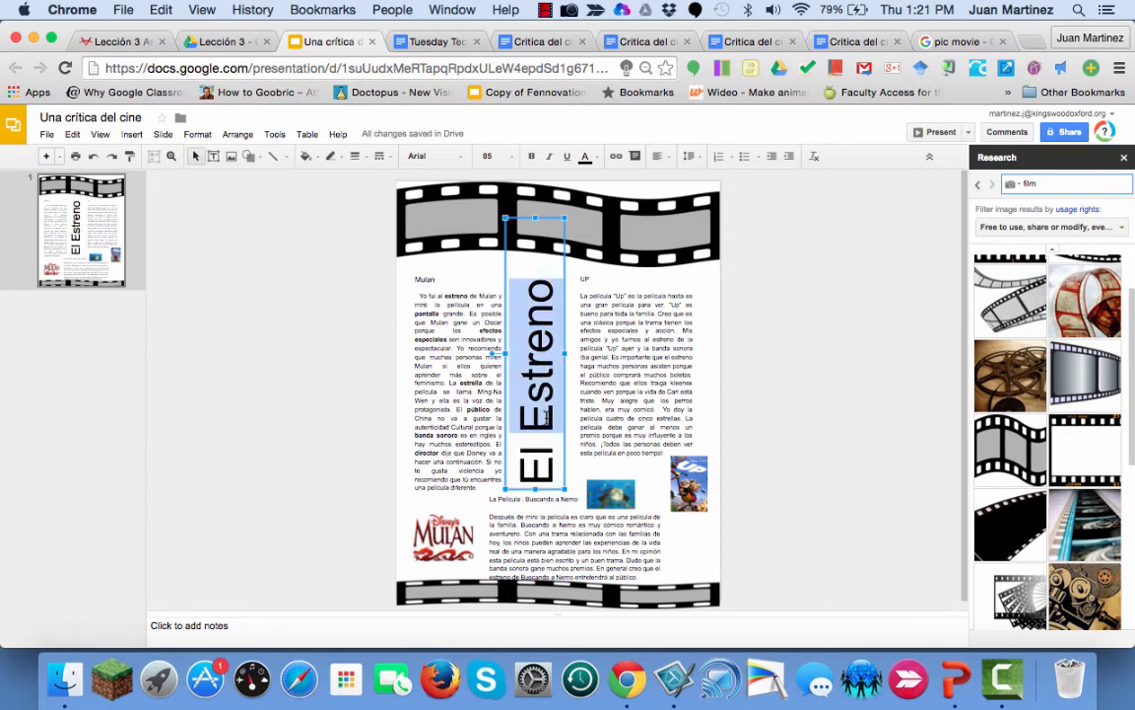
{"action": "triple_click", "coordinate": [545, 416]}
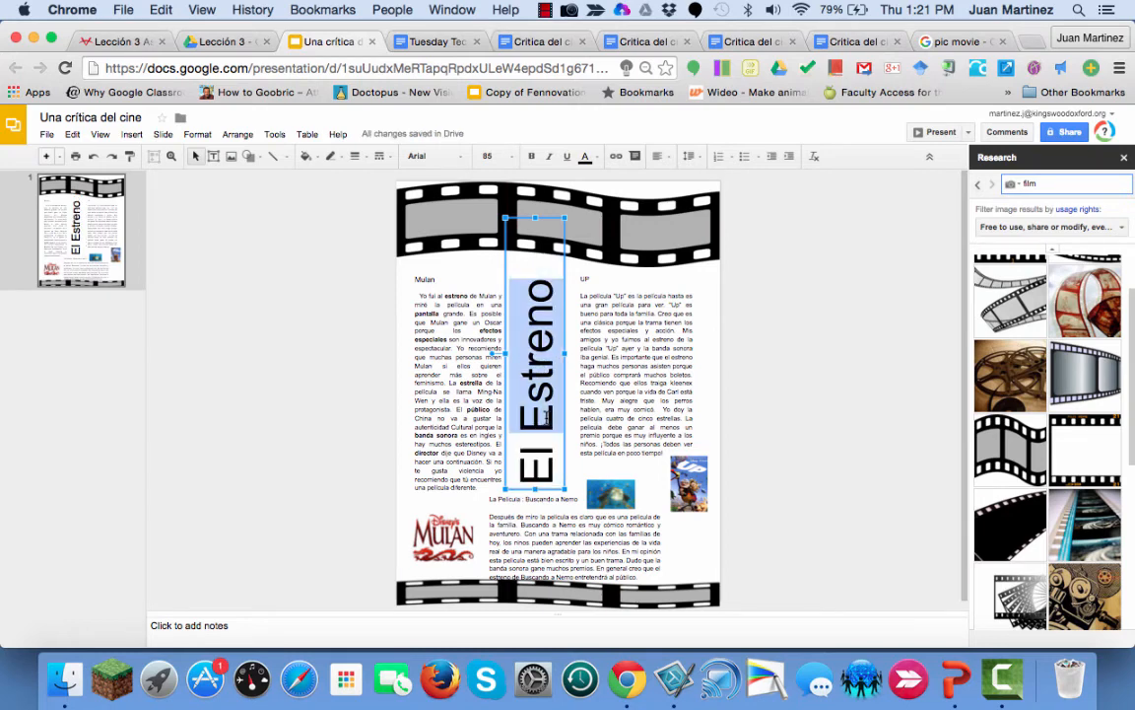
{"action": "left_click", "coordinate": [586, 158]}
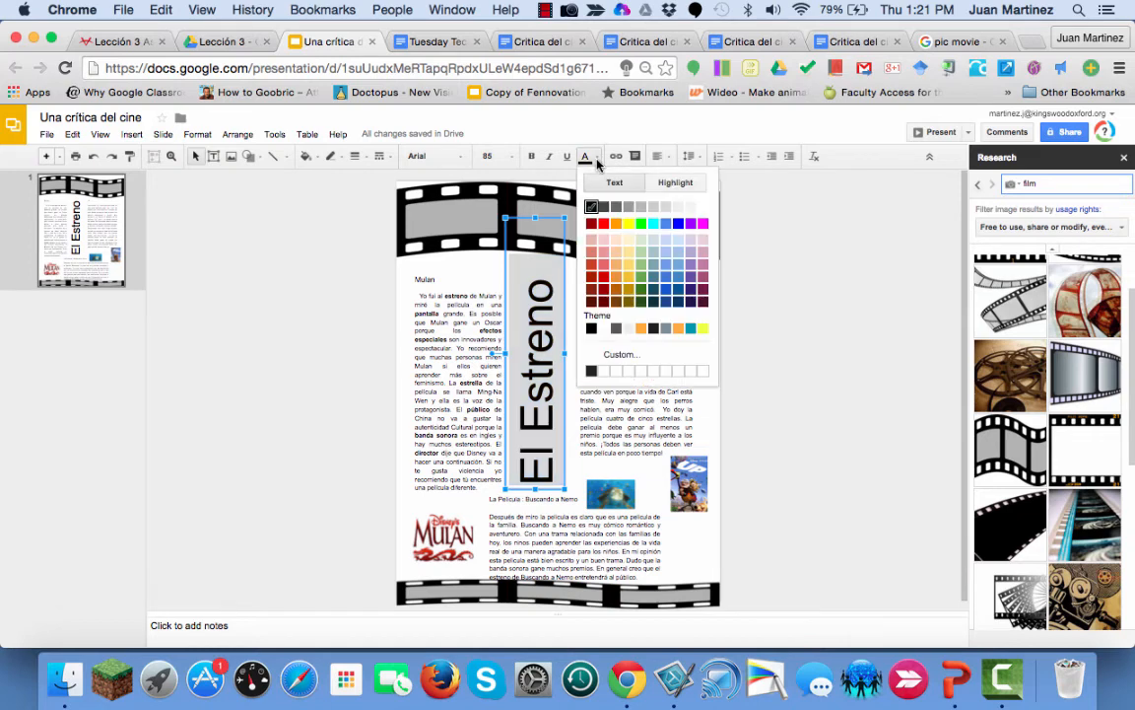
{"action": "left_click", "coordinate": [591, 280]}
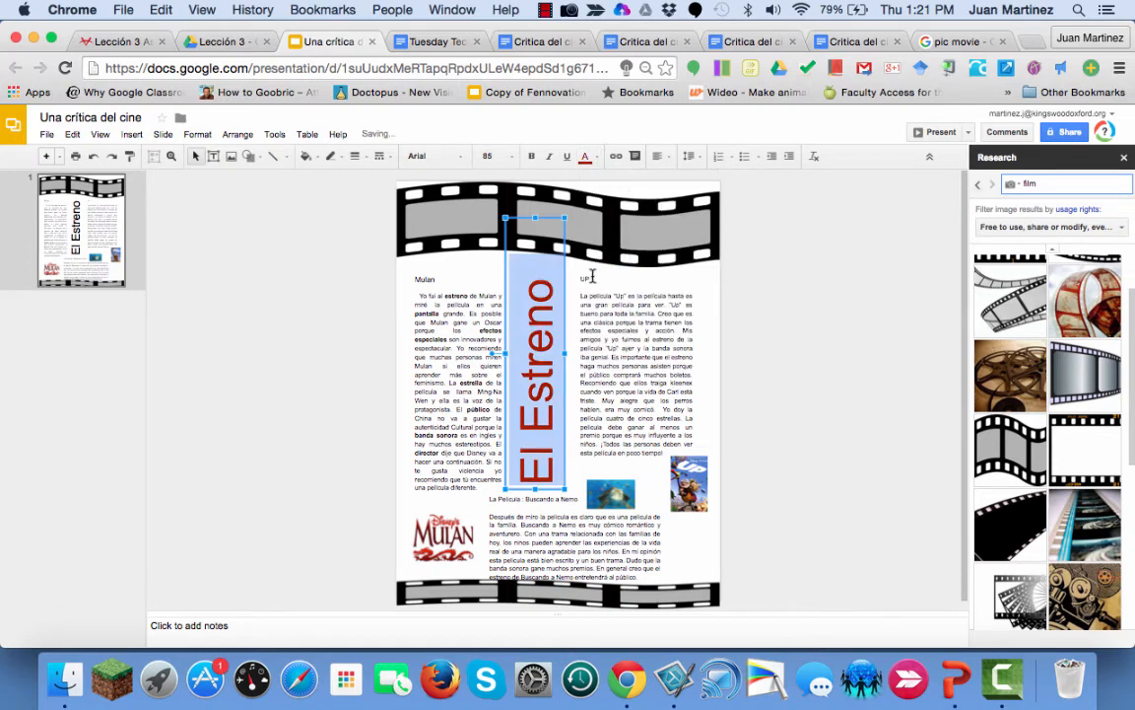
{"action": "left_click", "coordinate": [532, 156]}
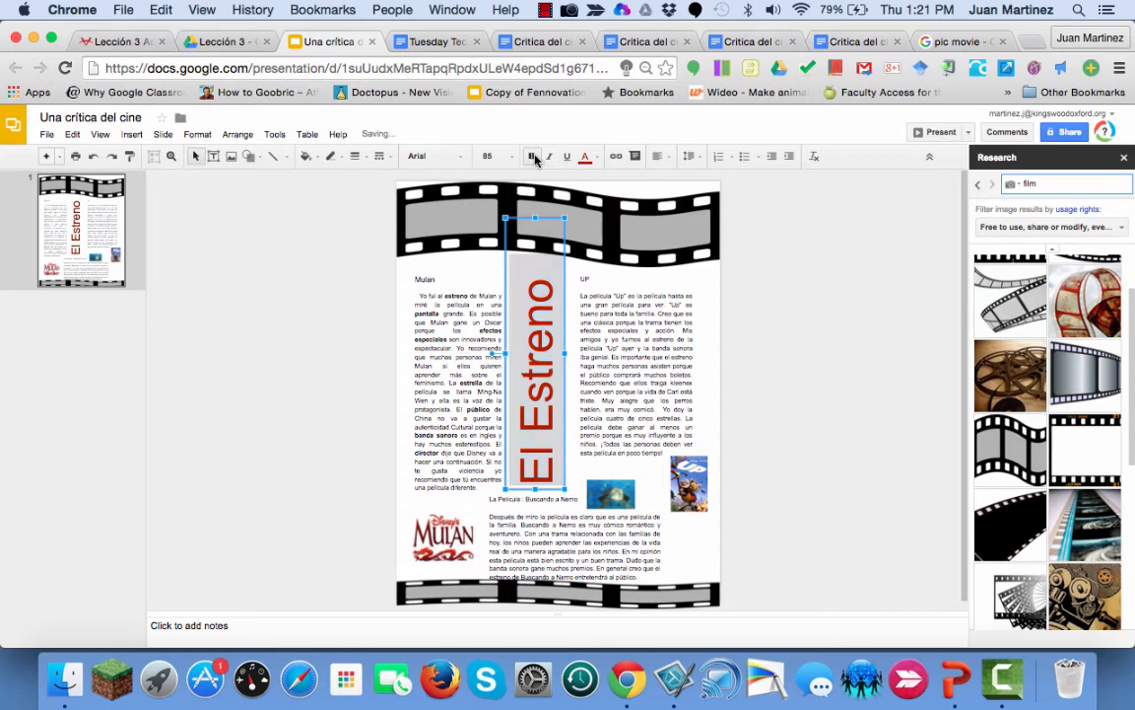
{"action": "left_click", "coordinate": [701, 289]}
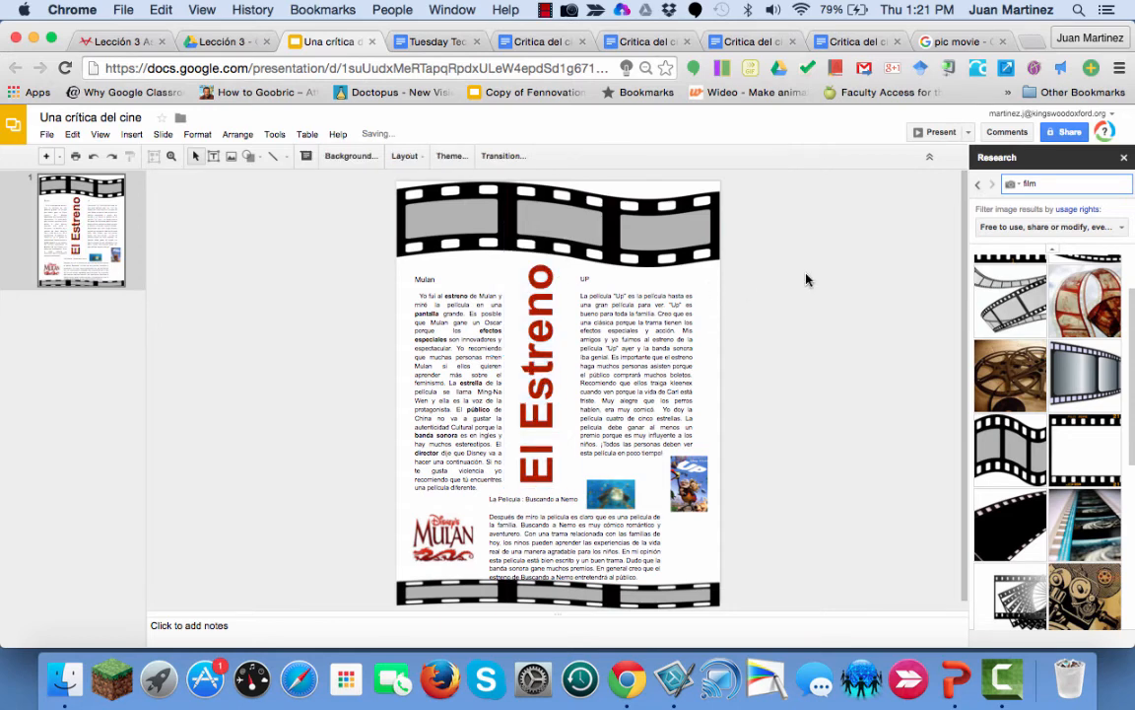
Step: Move the Nemo review text box and the Nemo picture slightly up, so the text clears the lower film strip
{"action": "scroll", "coordinate": [810, 302], "scroll_direction": "down", "scroll_amount": 1}
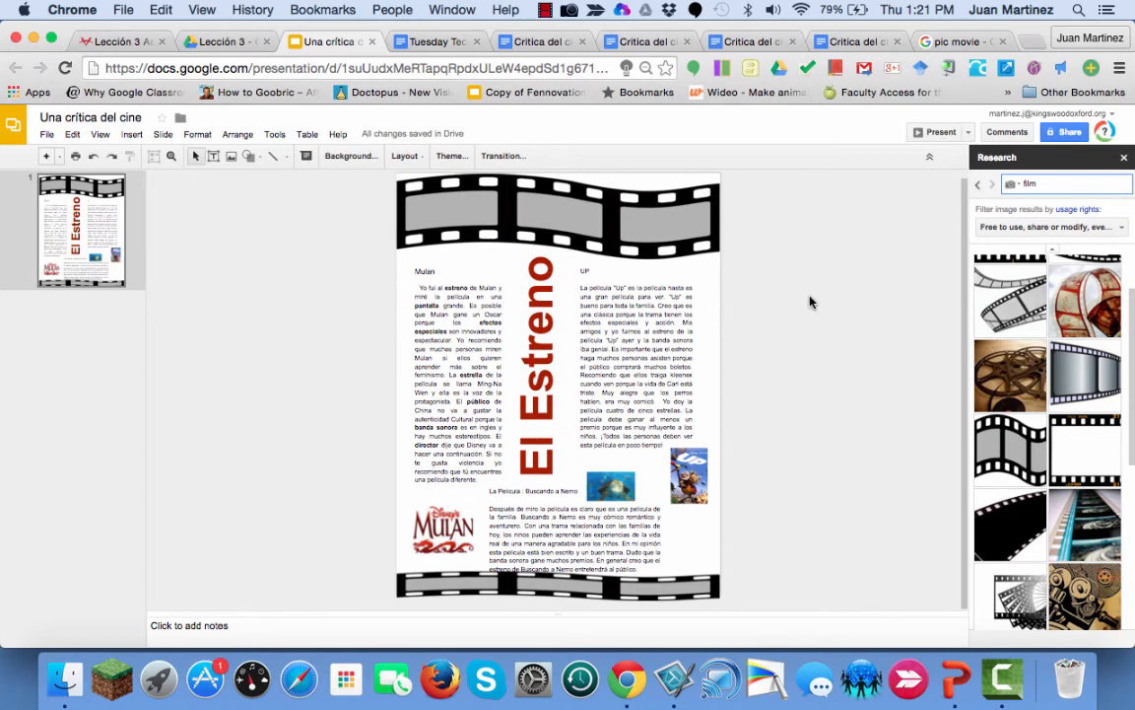
{"action": "left_click", "coordinate": [575, 484]}
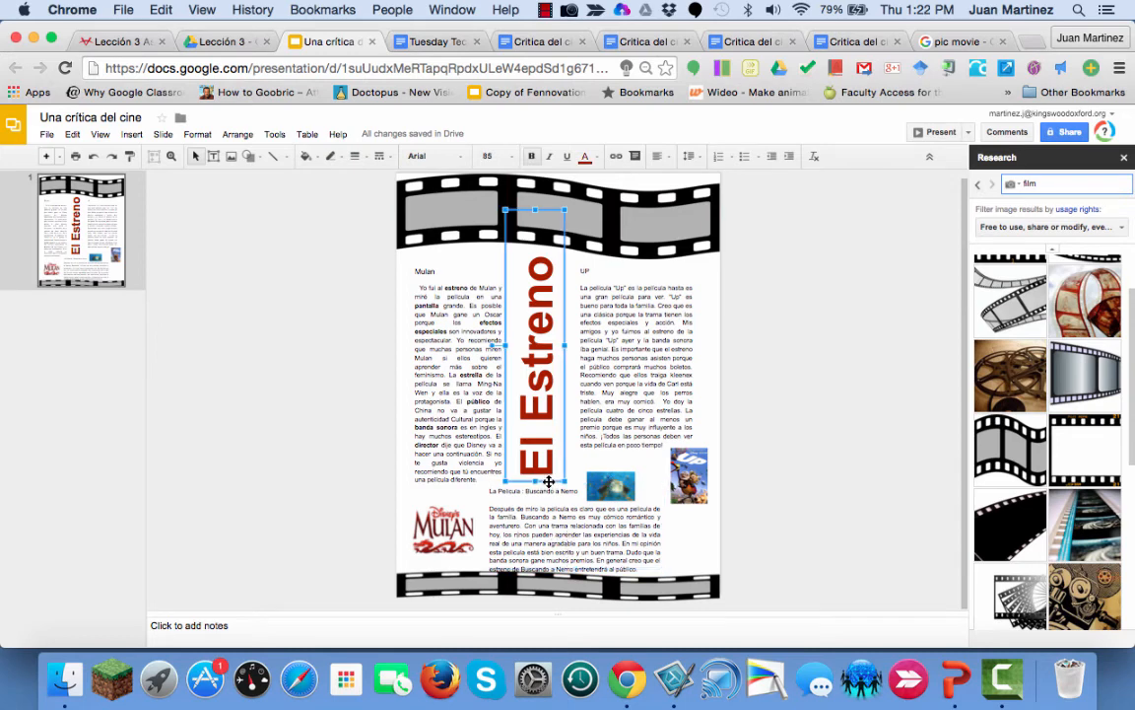
{"action": "left_click", "coordinate": [547, 500]}
{"action": "left_click", "coordinate": [545, 509]}
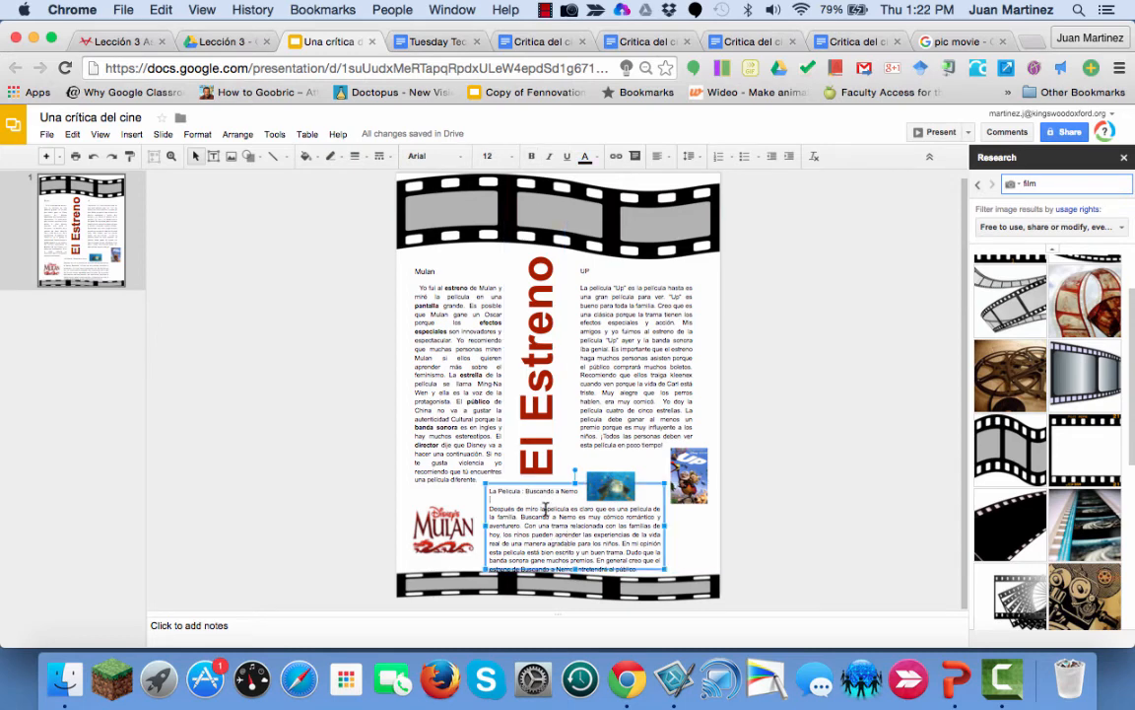
{"action": "left_click_drag", "start_coordinate": [544, 485], "coordinate": [607, 474]}
{"action": "left_click", "coordinate": [607, 486]}
{"action": "left_click", "coordinate": [696, 541]}
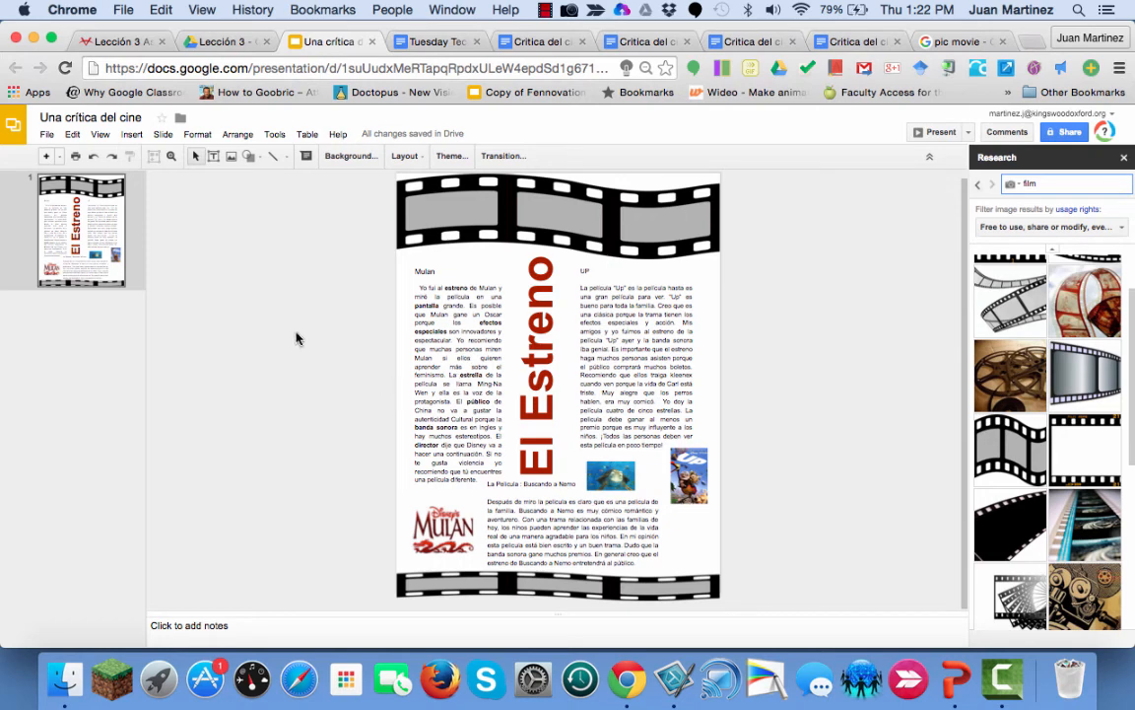
Step: Preview the newspaper page full screen and download the presentation as a PDF document
{"action": "left_click", "coordinate": [938, 132]}
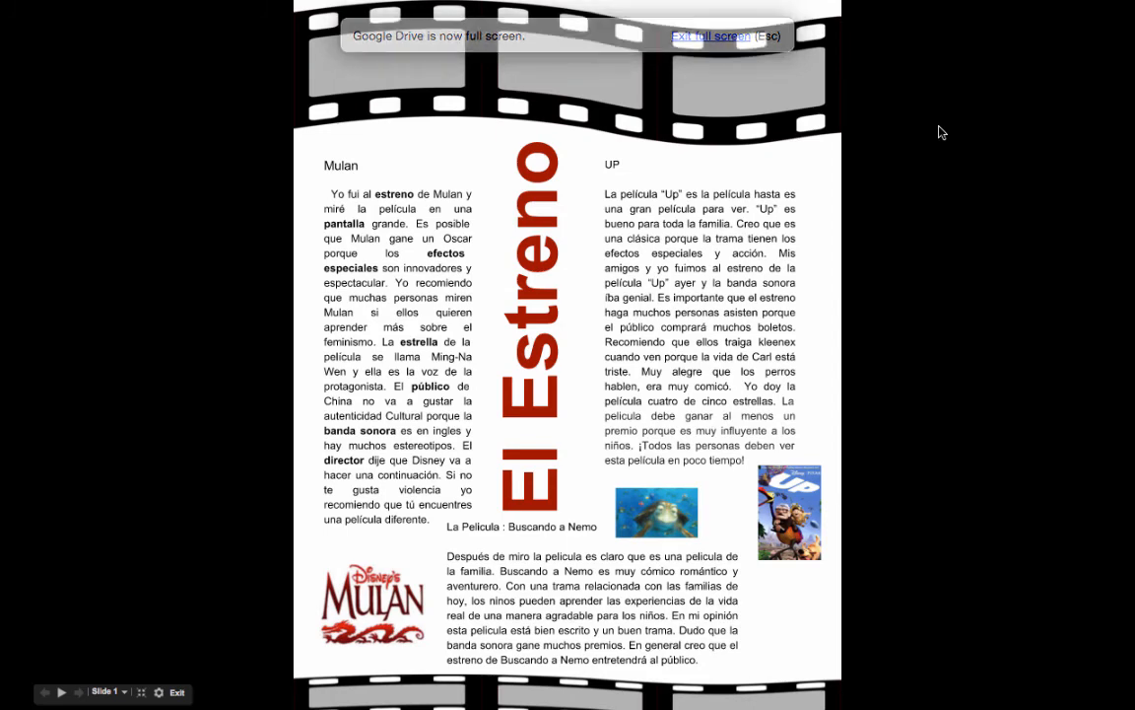
{"action": "key", "text": "Escape"}
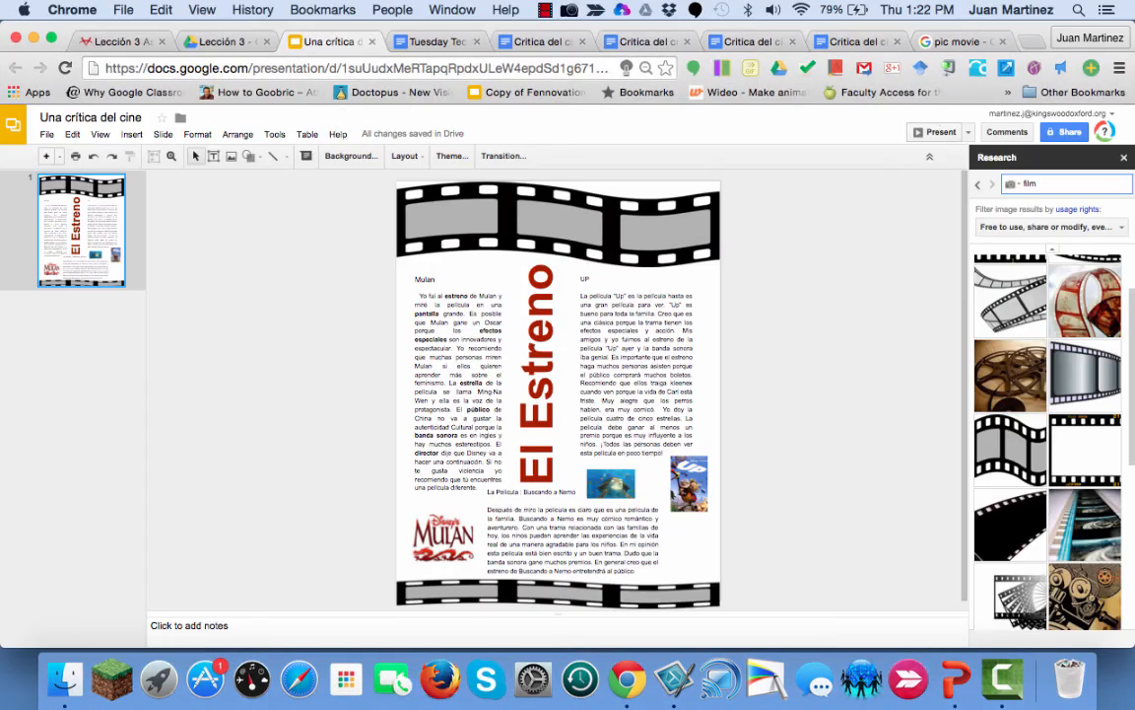
{"action": "left_click", "coordinate": [47, 134]}
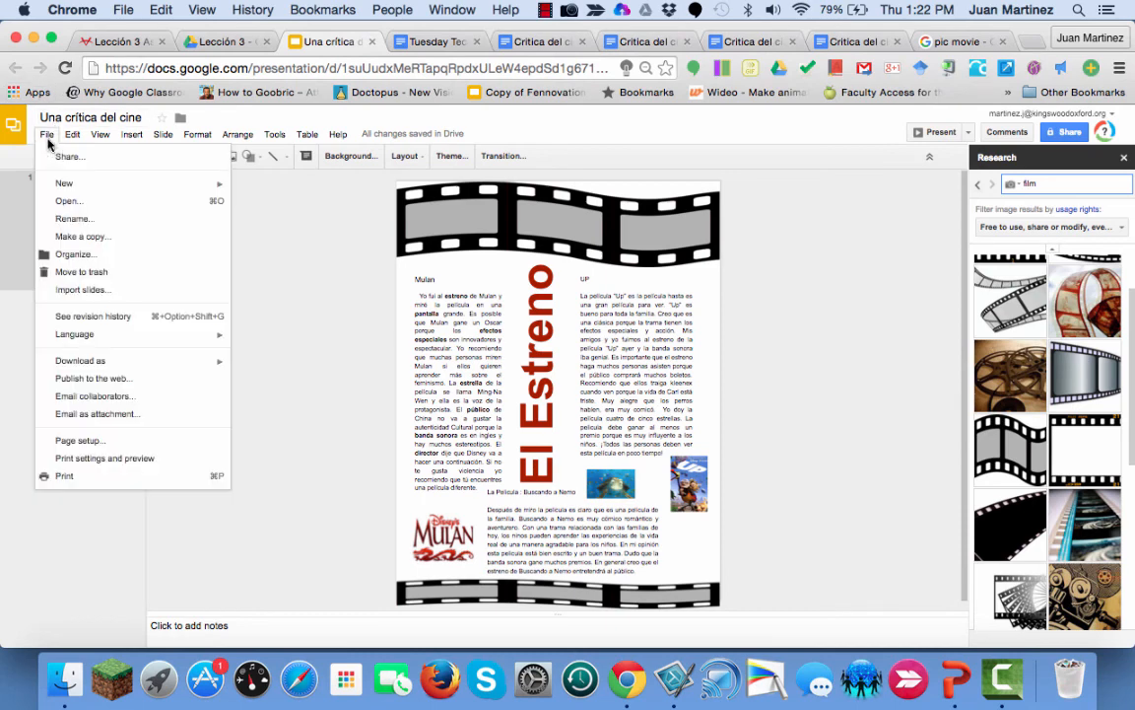
{"action": "mouse_move", "coordinate": [109, 364]}
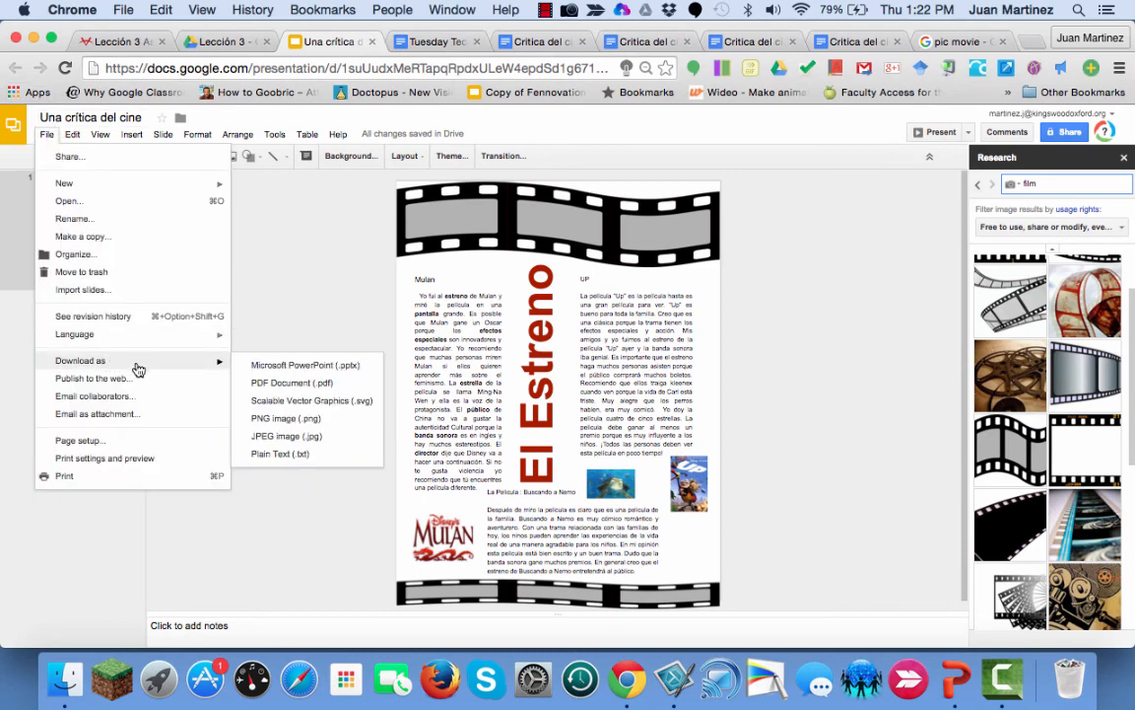
{"action": "left_click", "coordinate": [324, 385]}
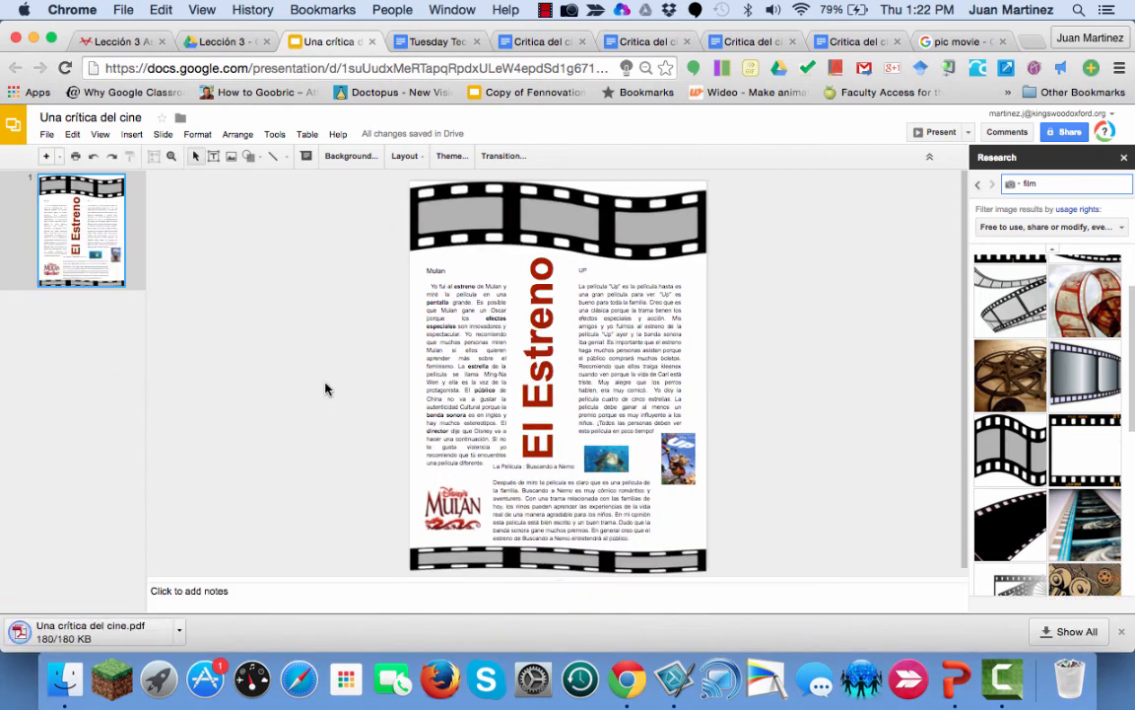
Step: Open the downloaded "Una crítica del cine.pdf" and check the page layout through its full length
{"action": "left_click", "coordinate": [147, 634]}
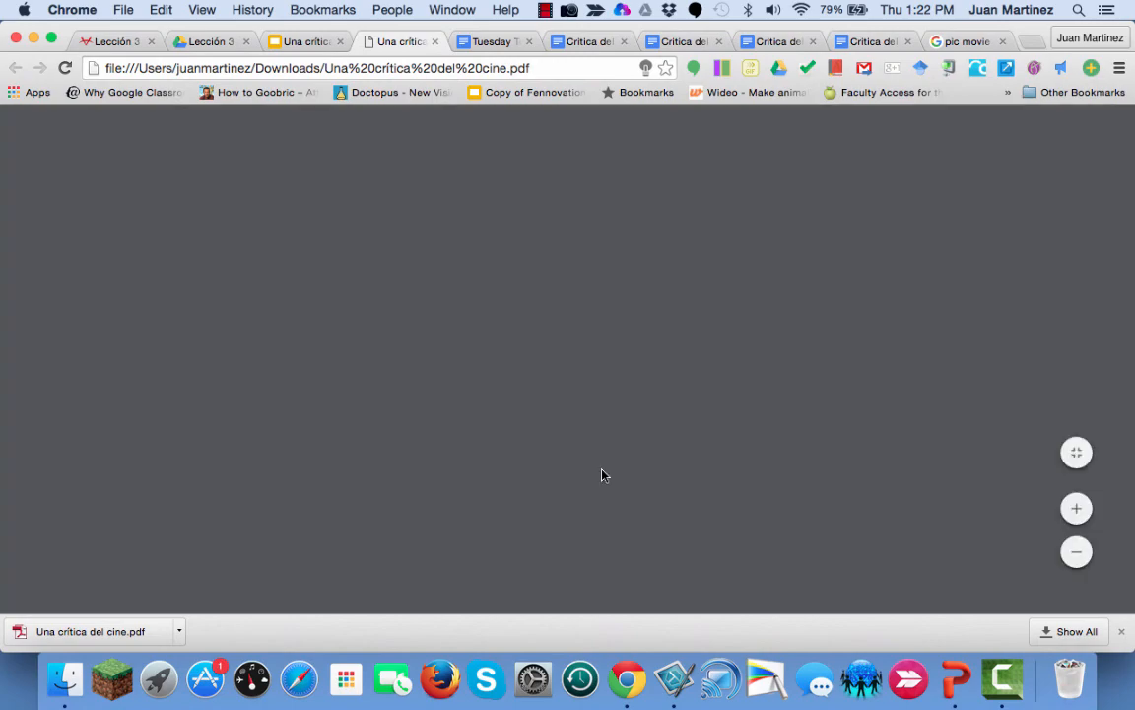
{"action": "scroll", "coordinate": [846, 395], "scroll_direction": "down", "scroll_amount": 5}
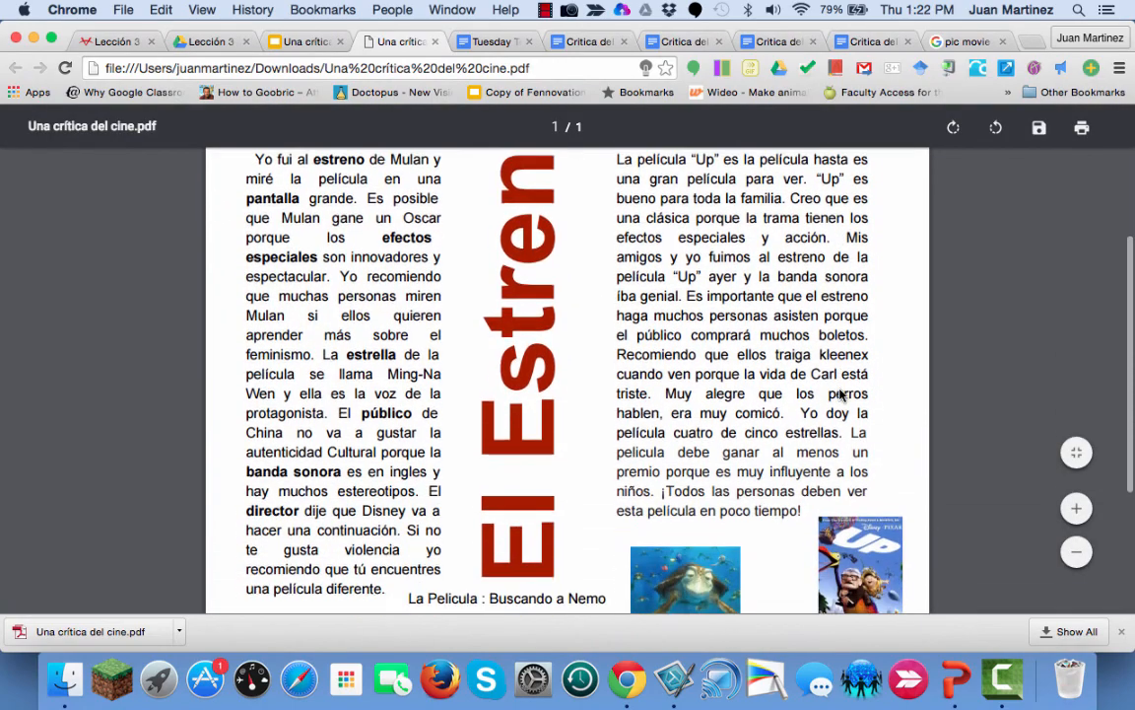
{"action": "scroll", "coordinate": [843, 394], "scroll_direction": "down", "scroll_amount": 4}
{"action": "scroll", "coordinate": [843, 394], "scroll_direction": "up", "scroll_amount": 8}
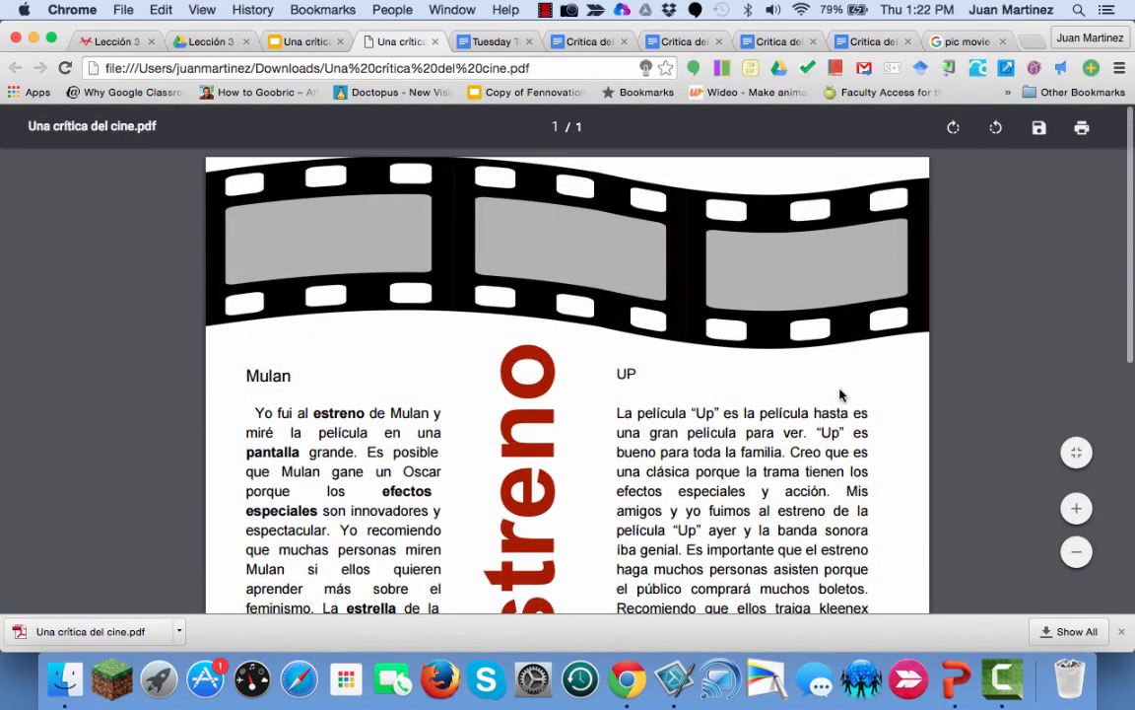
{"action": "scroll", "coordinate": [841, 394], "scroll_direction": "down", "scroll_amount": 1}
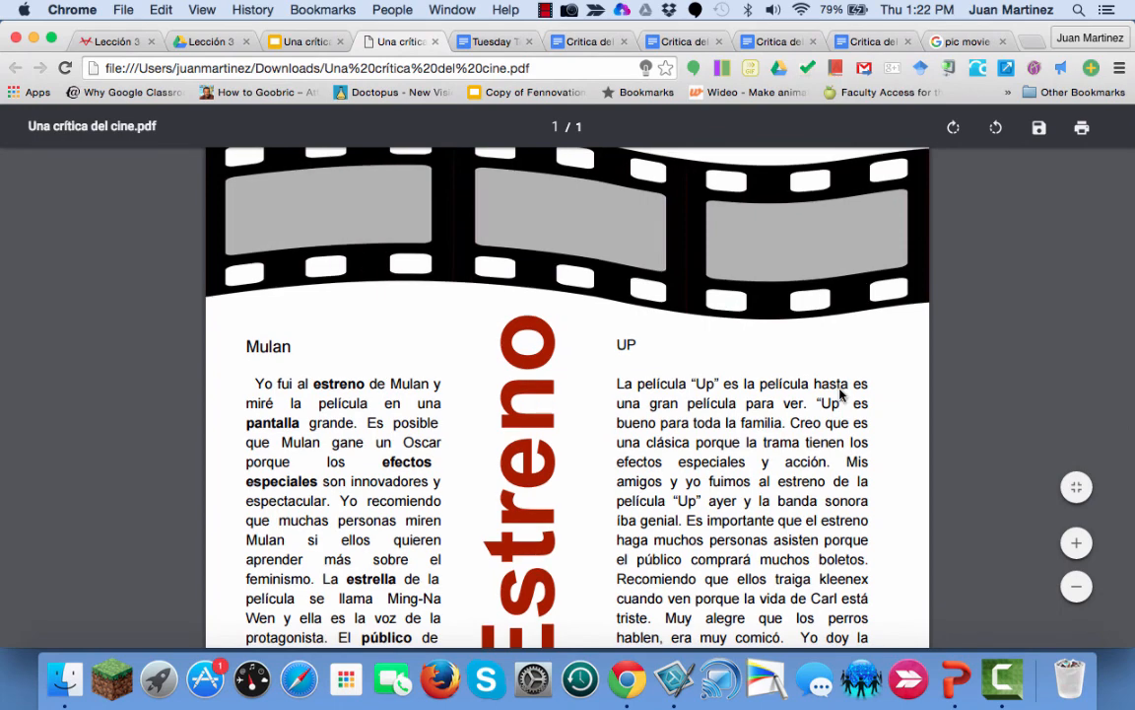
{"action": "scroll", "coordinate": [840, 394], "scroll_direction": "down", "scroll_amount": 5}
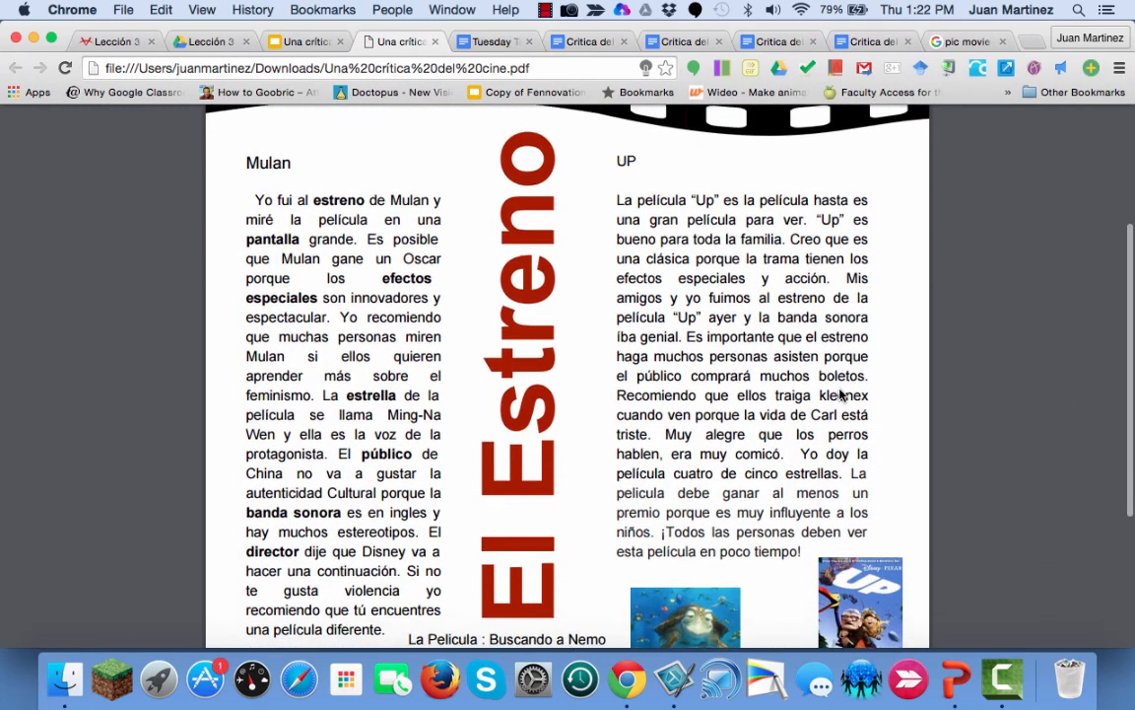
{"action": "scroll", "coordinate": [840, 394], "scroll_direction": "up", "scroll_amount": 5}
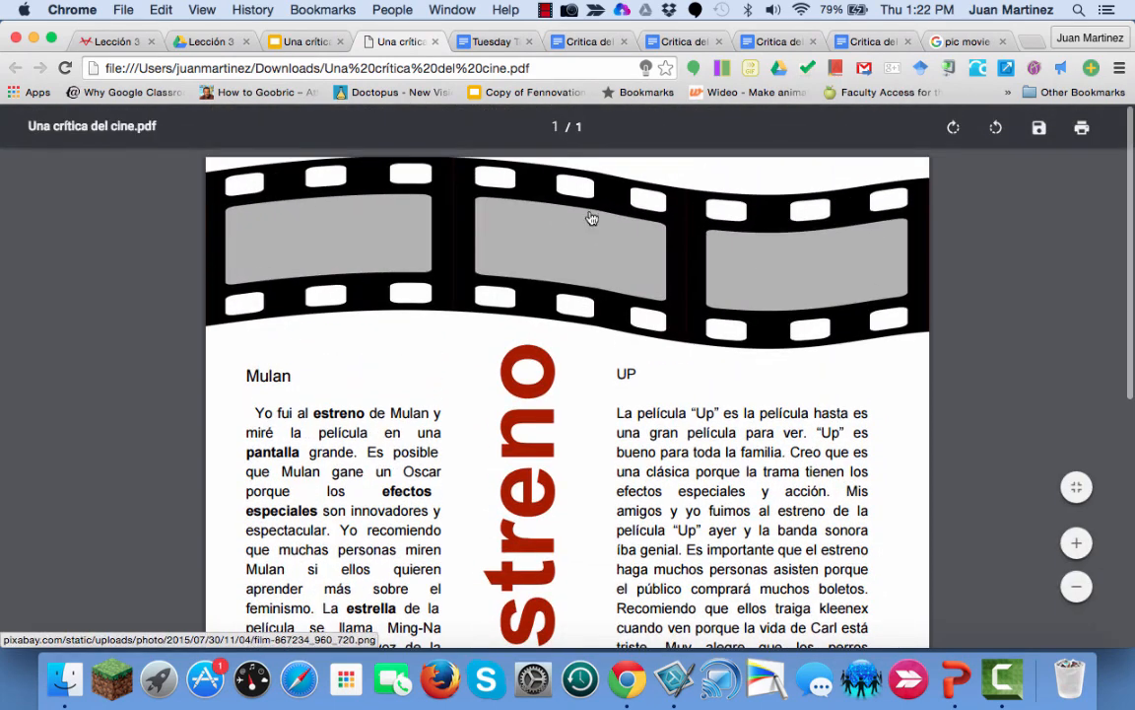